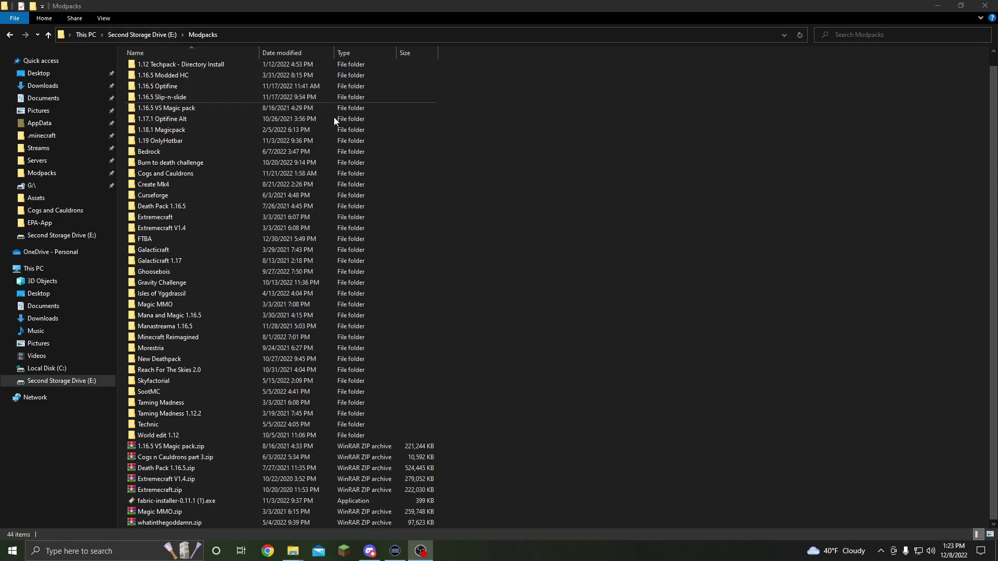
# - Make a 'Cogs and Cauldrons new Update' folder inside Modpacks and open it
pyautogui.rightClick(550, 183)
pyautogui.moveTo(583, 355)
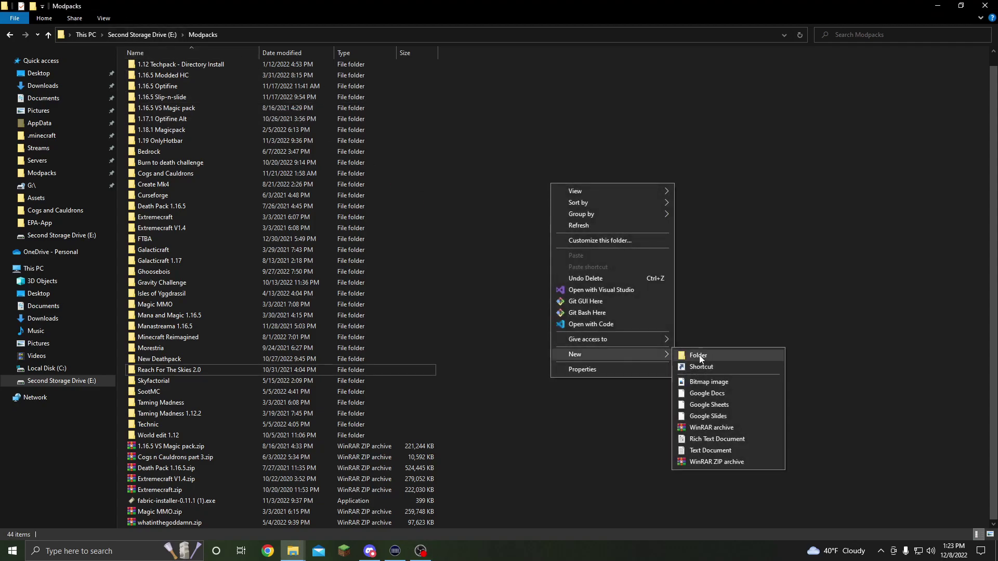
pyautogui.click(747, 356)
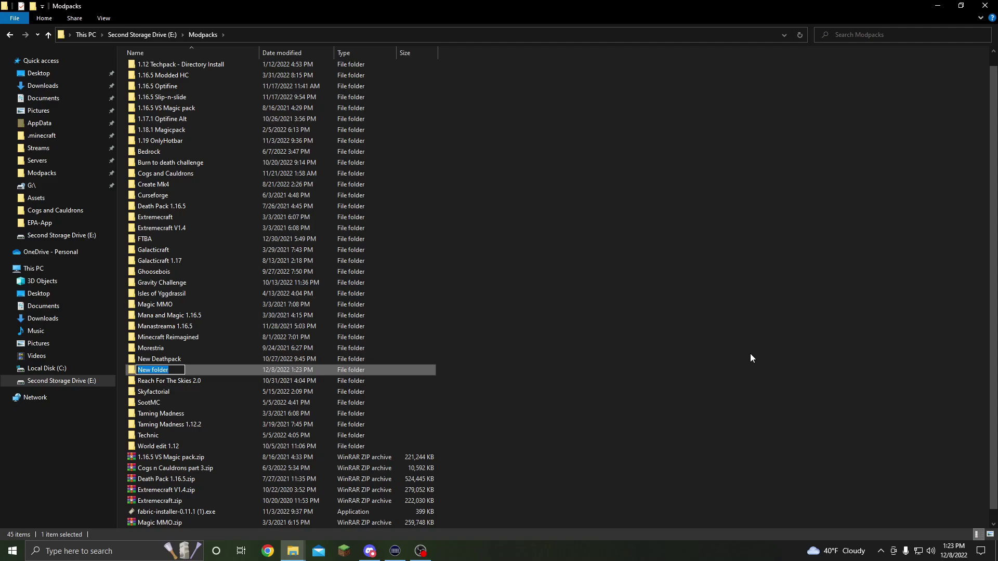
pyautogui.write('Cogs')
pyautogui.write(' and C')
pyautogui.press('BackSpace')
pyautogui.write('and Cauldrons ')
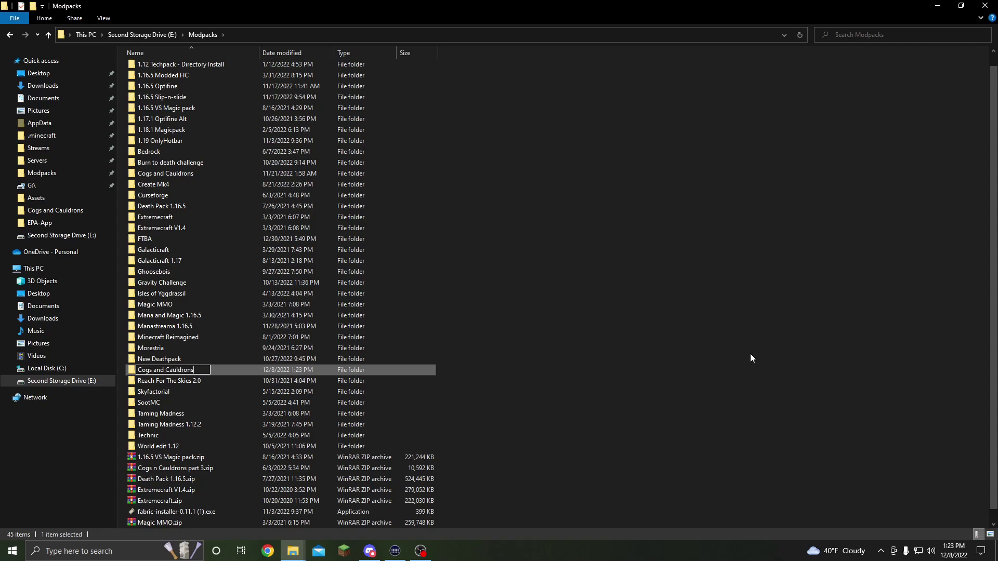
pyautogui.write('new Update')
pyautogui.press('Return')
pyautogui.doubleClick(216, 186)
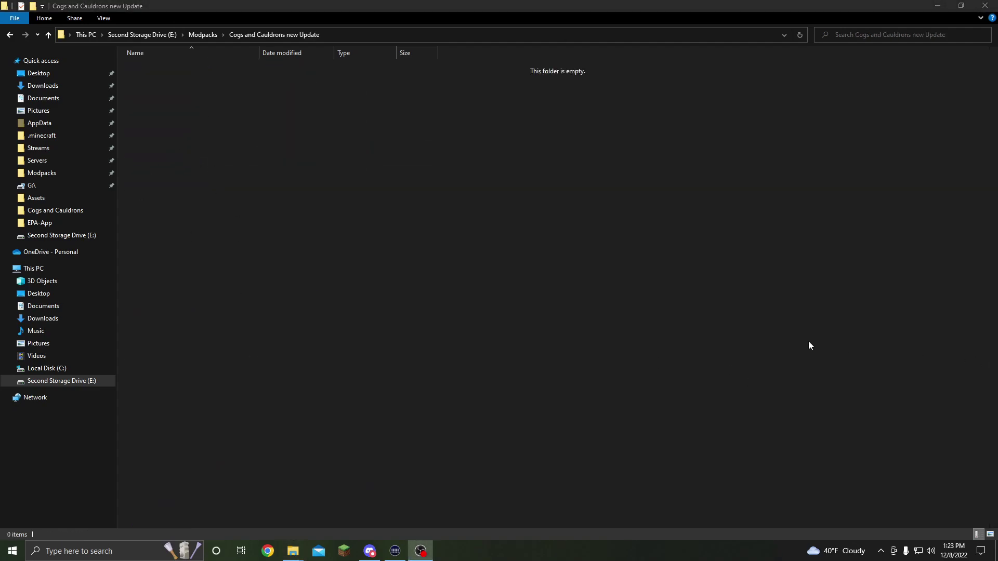
# - Open the game's AppData Roaming folder through a %appdata% search
pyautogui.moveTo(292, 550)
pyautogui.moveTo(322, 526)
pyautogui.click(242, 508)
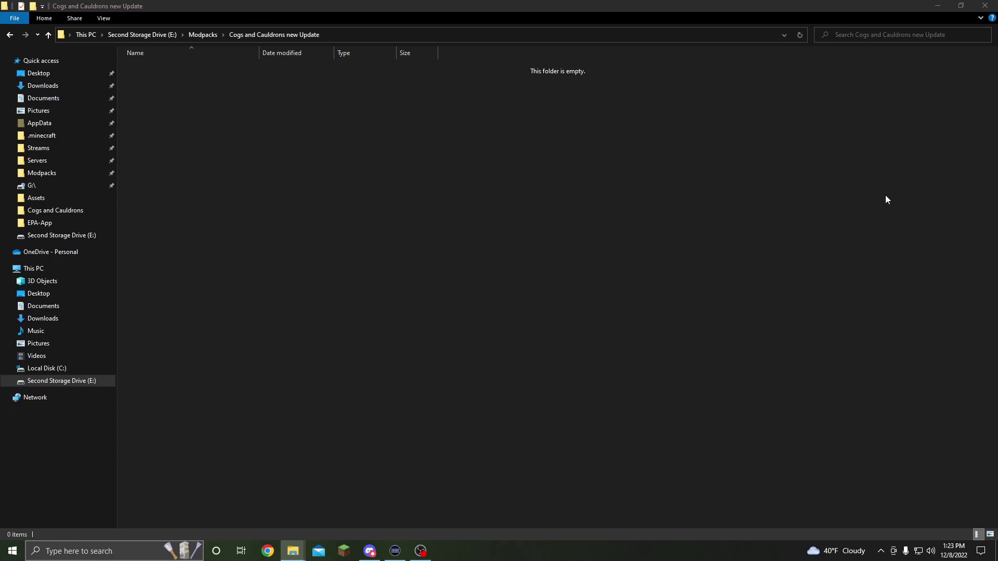
pyautogui.click(114, 552)
pyautogui.write('%appdata%')
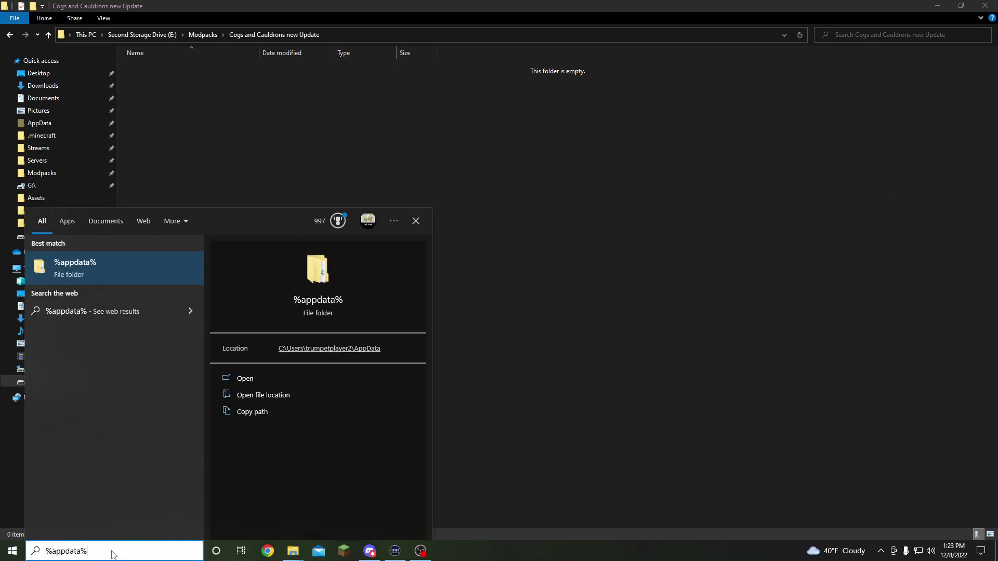
pyautogui.click(93, 271)
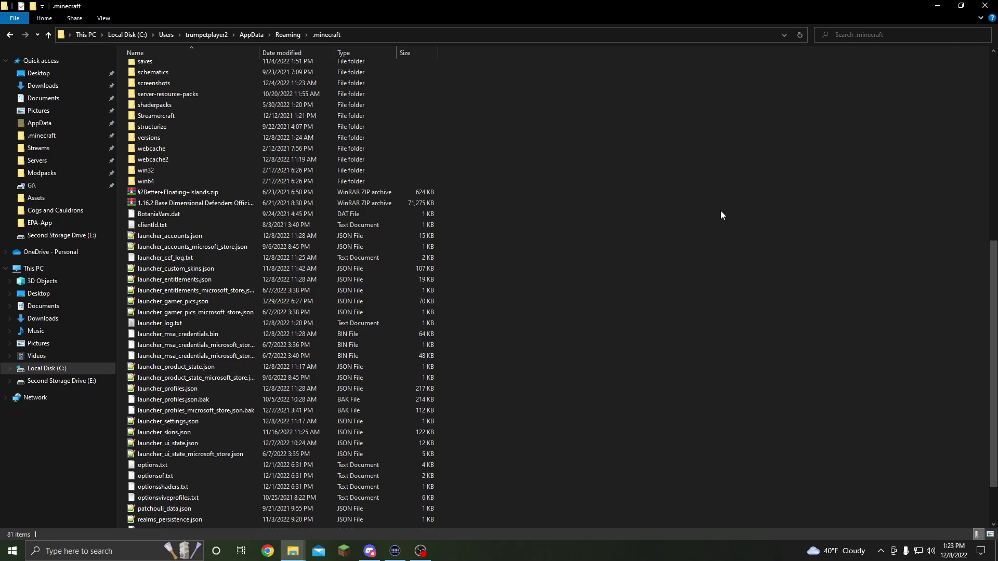
# - Select both the resourcepacks folder and options.txt in .minecraft
pyautogui.scroll(6, 657, 268)
pyautogui.scroll(5, 657, 268)
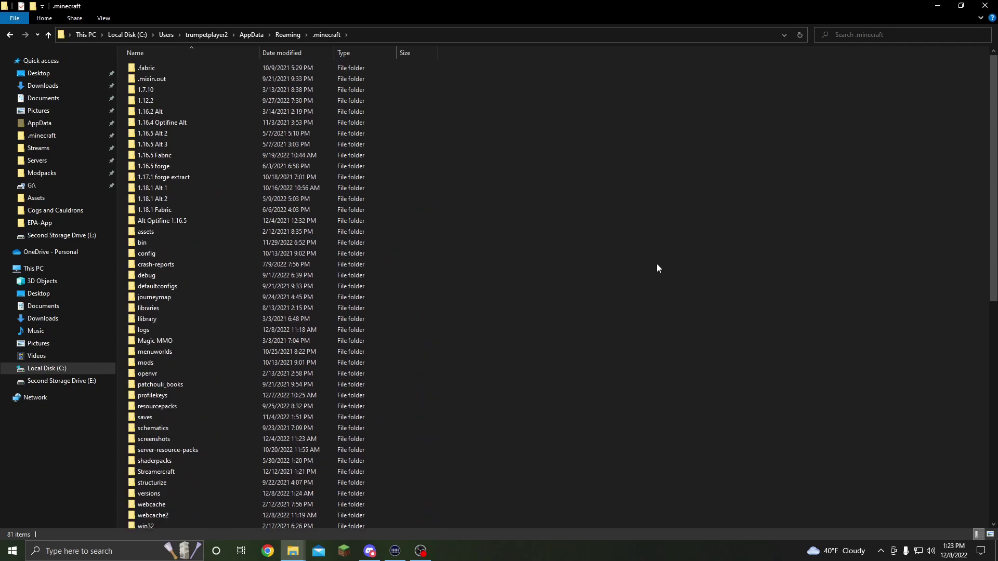
pyautogui.click(162, 410)
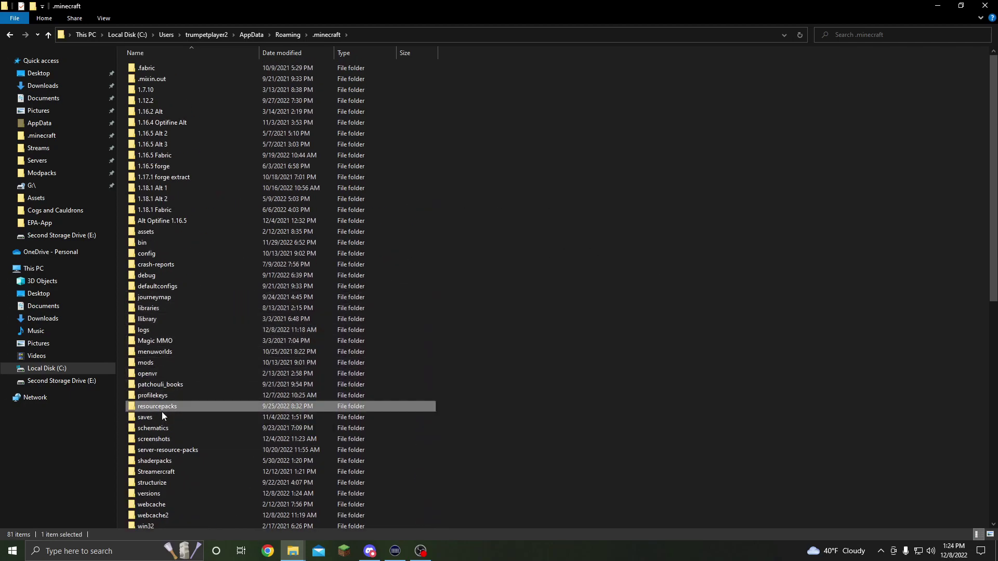
pyautogui.scroll(-9, 162, 412)
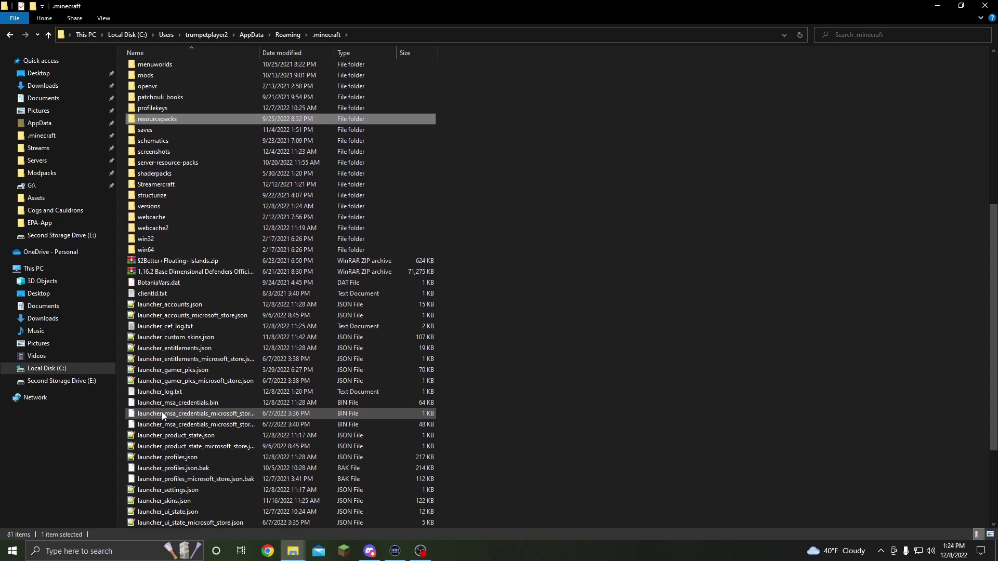
pyautogui.scroll(-4, 162, 413)
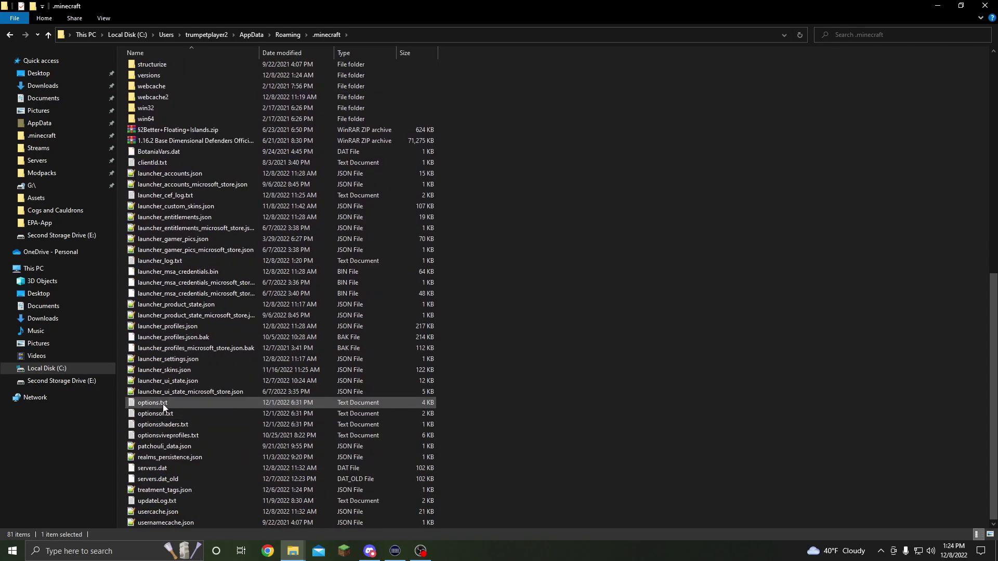
pyautogui.keyDown('ctrl'); pyautogui.click(163, 404); pyautogui.keyUp('ctrl')
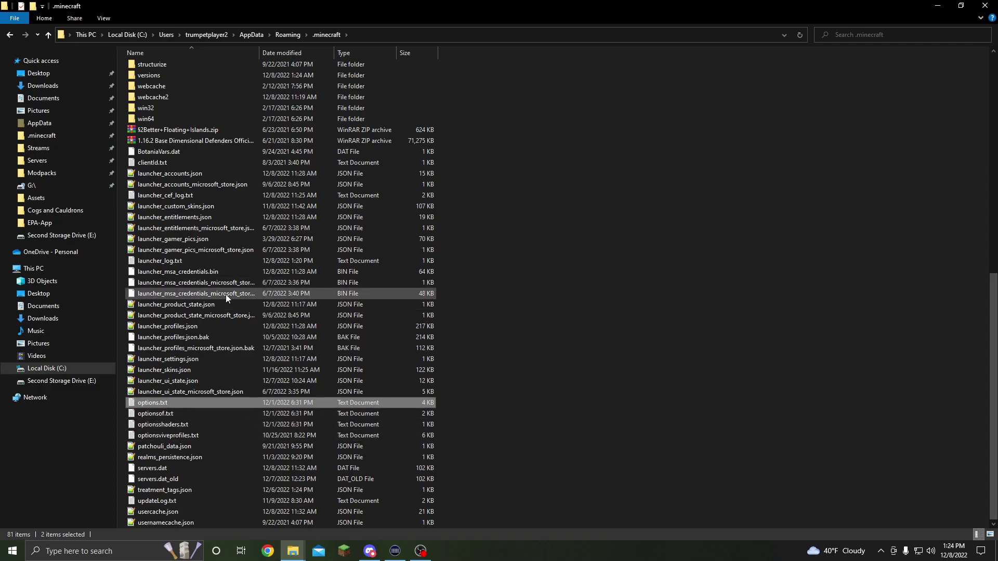
# - Restore the .minecraft window so it sits beside the new update folder window
pyautogui.scroll(10, 582, 467)
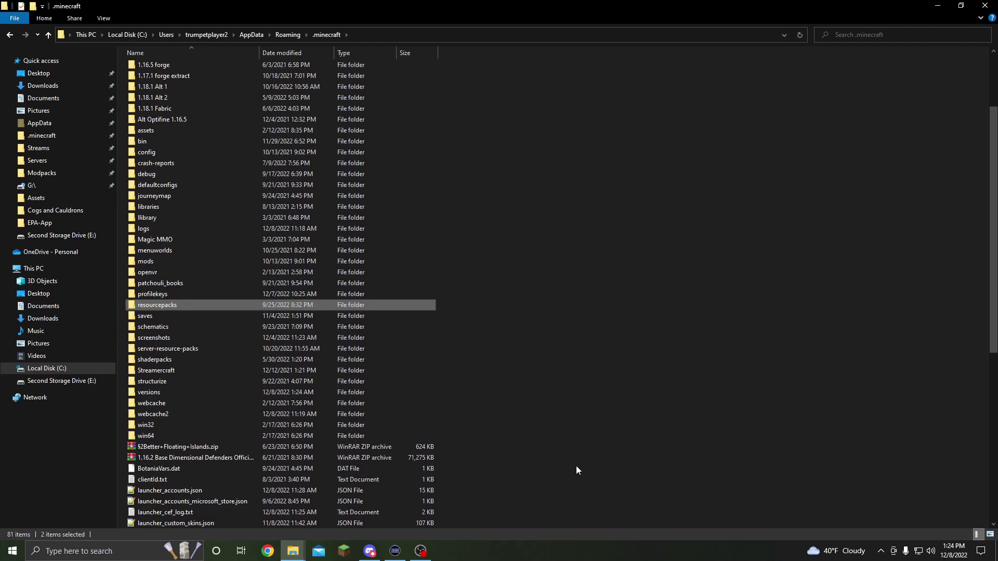
pyautogui.scroll(-6, 576, 466)
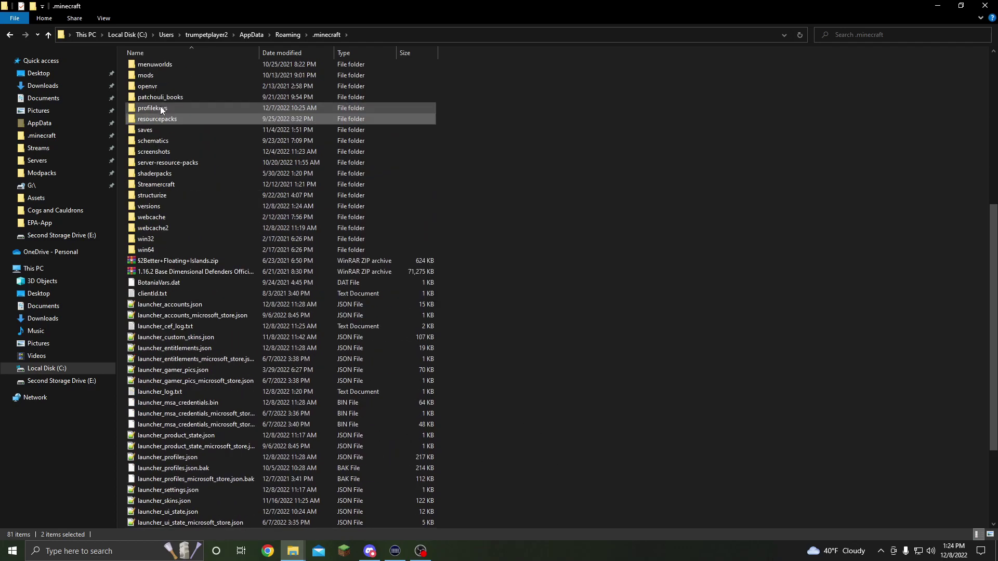
pyautogui.scroll(-4, 503, 329)
pyautogui.moveTo(479, 5); pyautogui.dragTo(717, 93)
pyautogui.scroll(3, 676, 202)
pyautogui.scroll(-5, 681, 211)
pyautogui.scroll(-3, 650, 237)
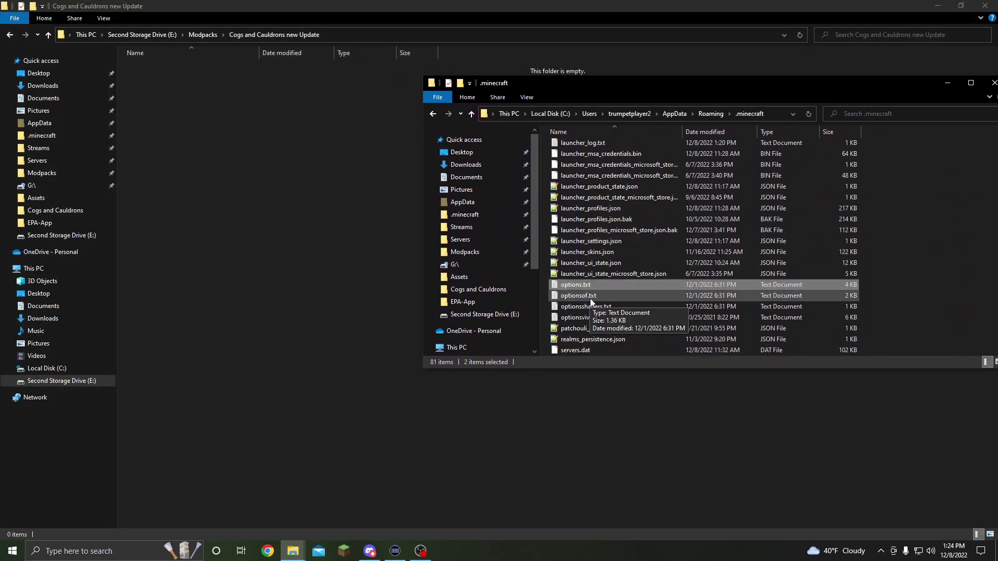
# - Copy resourcepacks and options.txt into the Cogs and Cauldrons new Update folder
pyautogui.rightClick(594, 286)
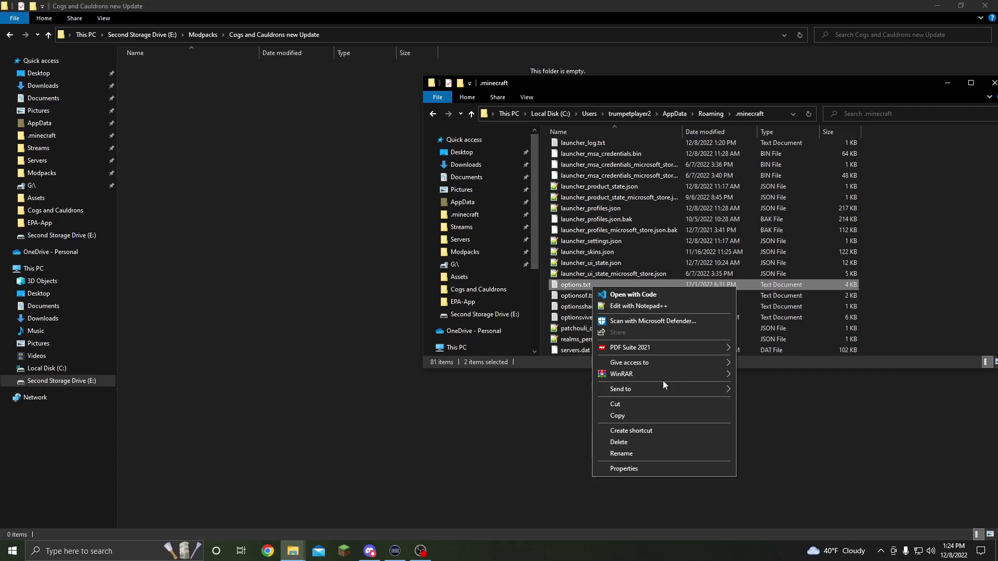
pyautogui.click(619, 417)
pyautogui.click(378, 362)
pyautogui.rightClick(267, 292)
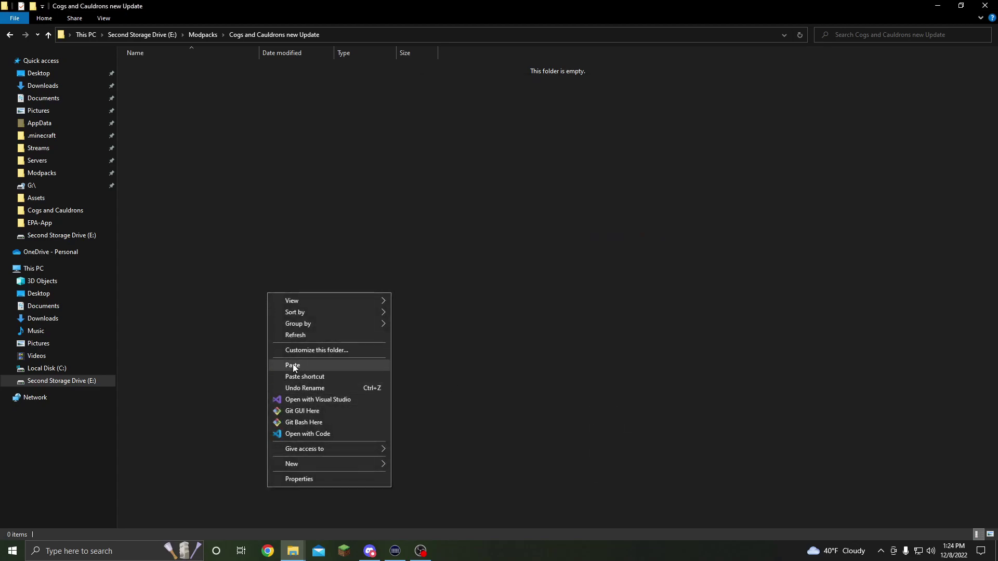
pyautogui.click(292, 365)
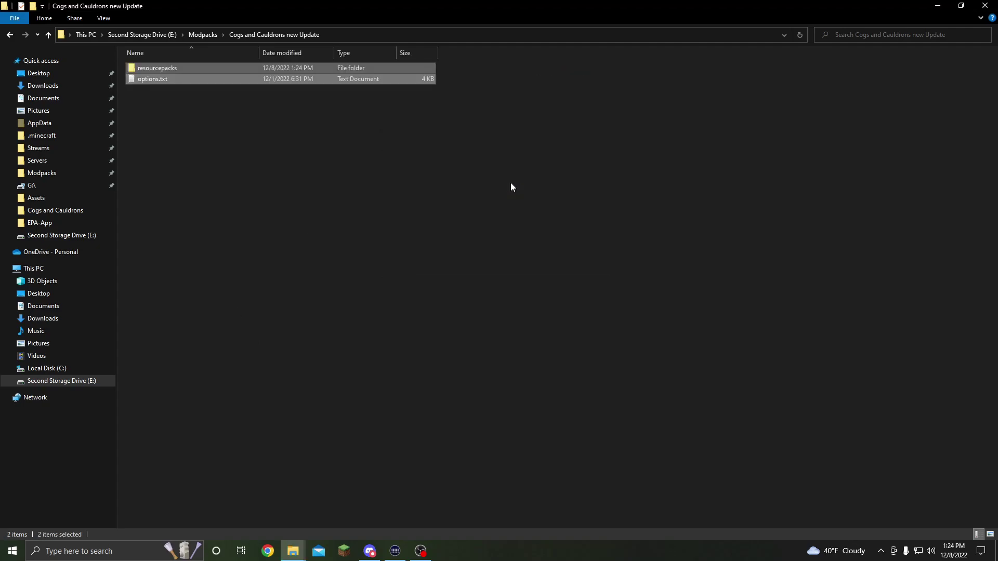
pyautogui.click(545, 237)
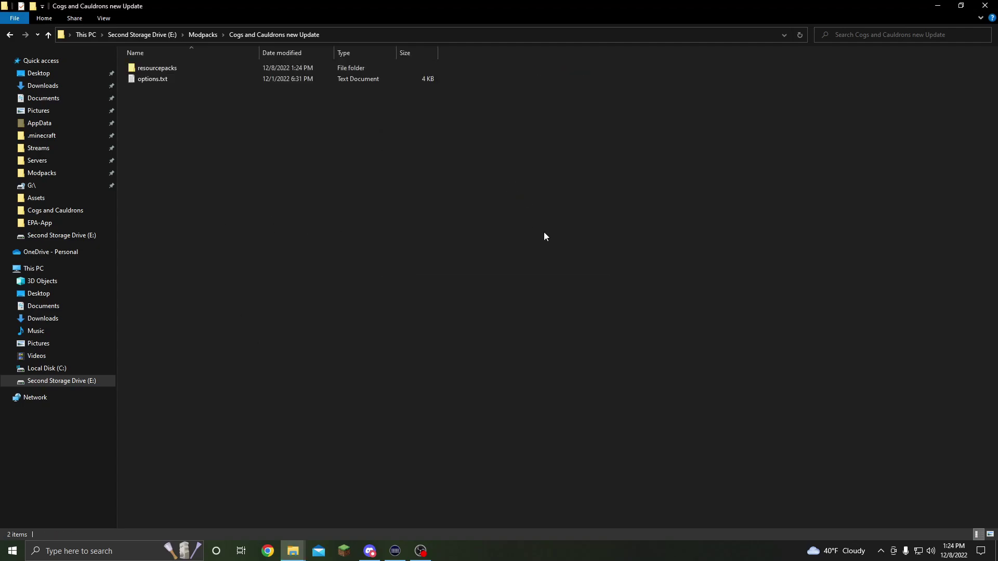
# - Add an empty folder named 'mods' to the new update folder
pyautogui.rightClick(183, 174)
pyautogui.moveTo(230, 333)
pyautogui.click(335, 333)
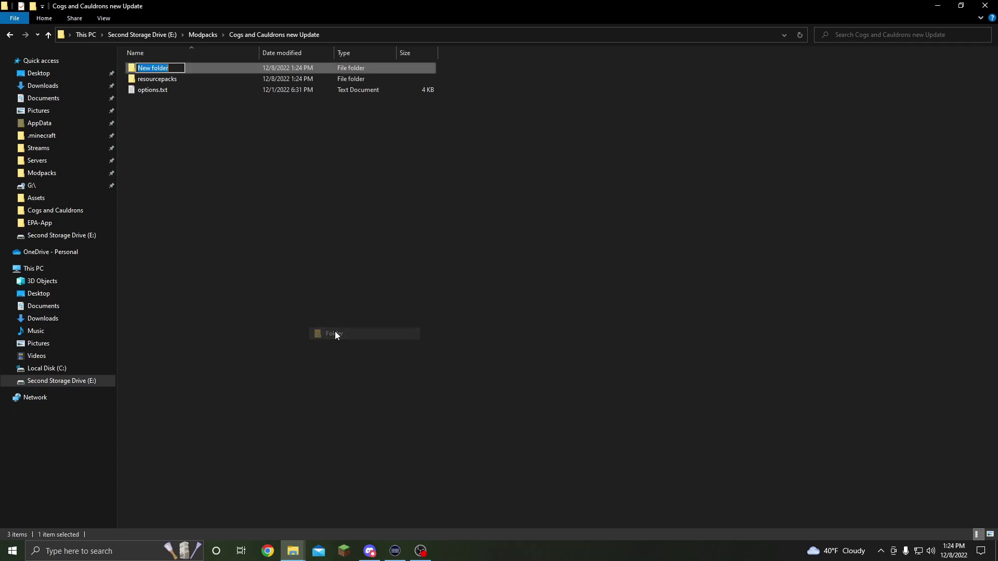
pyautogui.write('mods')
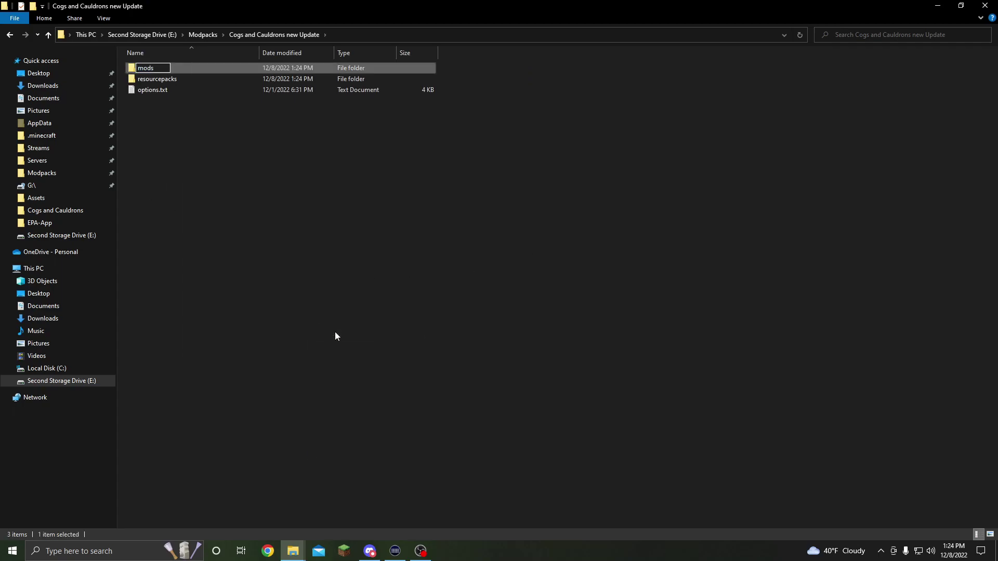
pyautogui.click(335, 336)
pyautogui.click(268, 551)
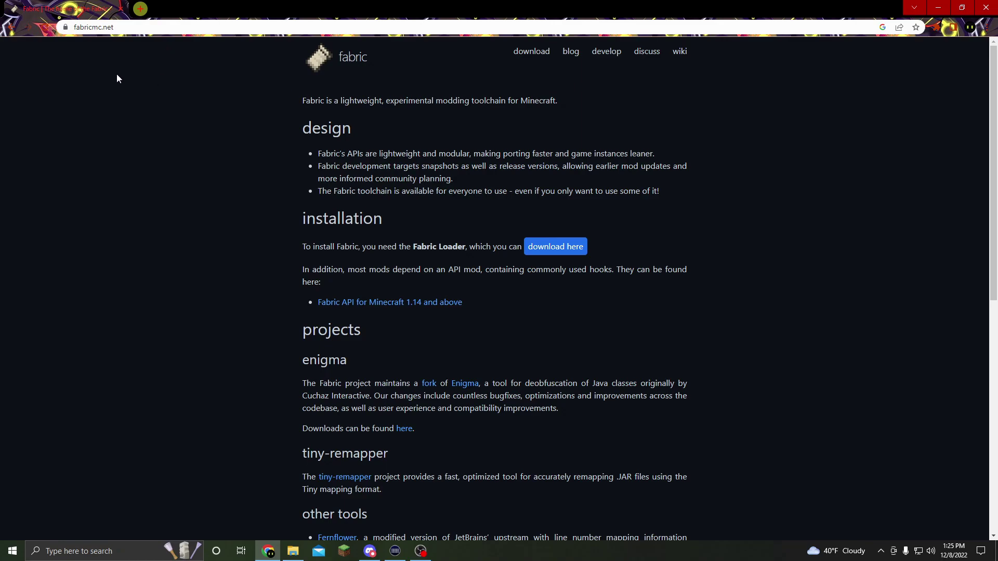
# - Download the Fabric installer for Windows from fabricmc.net, then close Chrome
pyautogui.click(541, 248)
pyautogui.click(521, 176)
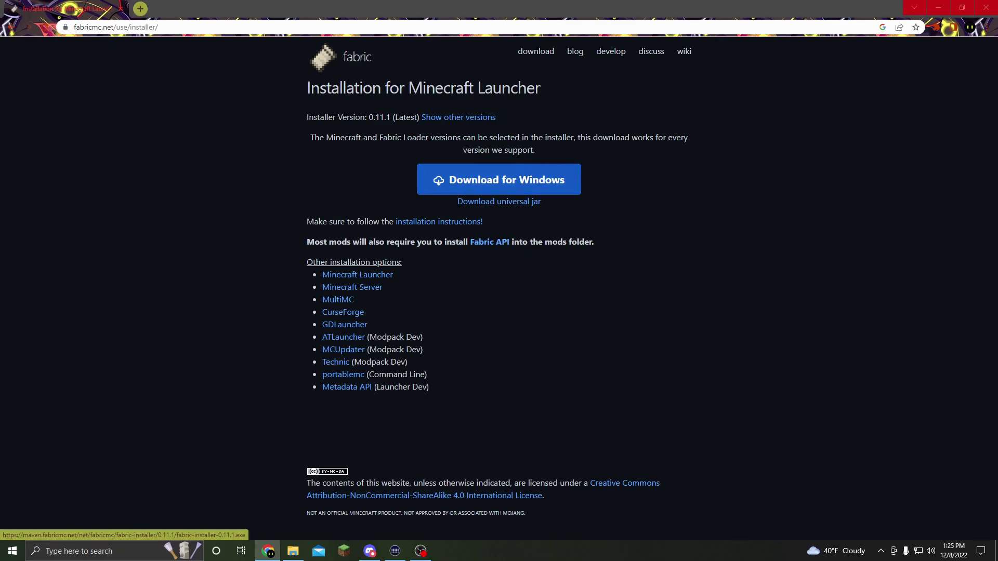
pyautogui.click(987, 7)
pyautogui.click(203, 35)
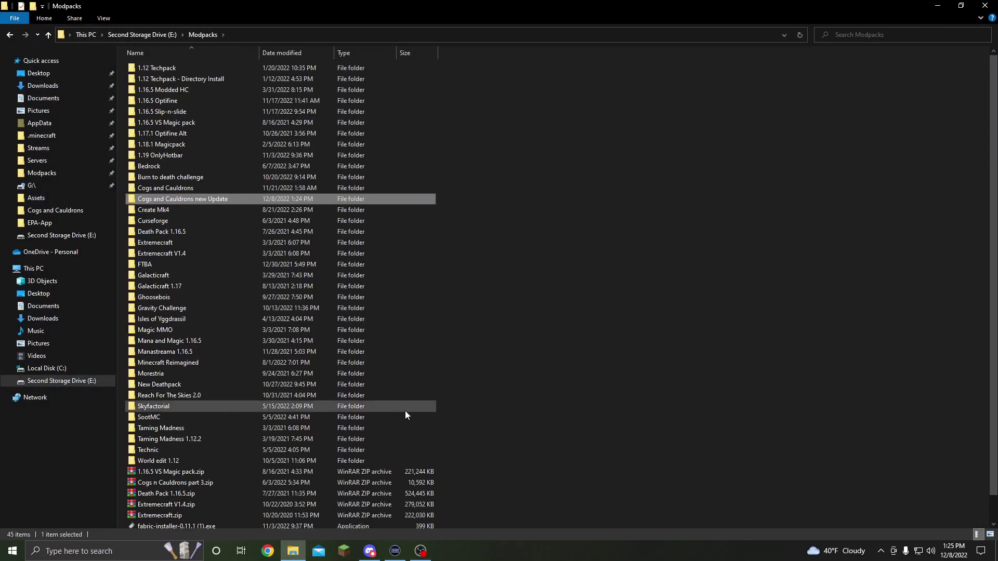
# - Install Fabric Loader 0.14.11 for Minecraft 1.18.2 with the Fabric installer, creating a profile
pyautogui.scroll(-1, 401, 407)
pyautogui.doubleClick(160, 501)
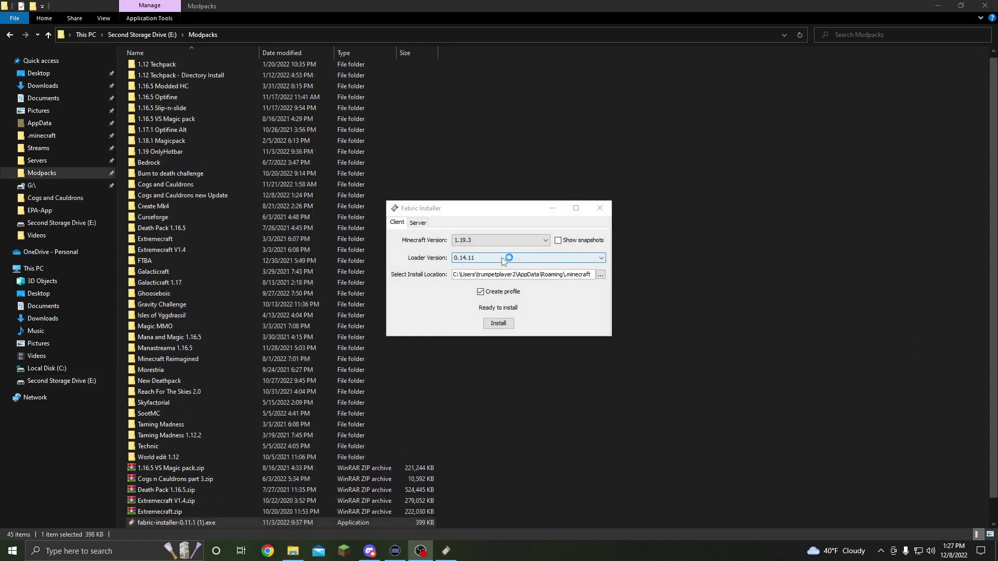
pyautogui.click(495, 241)
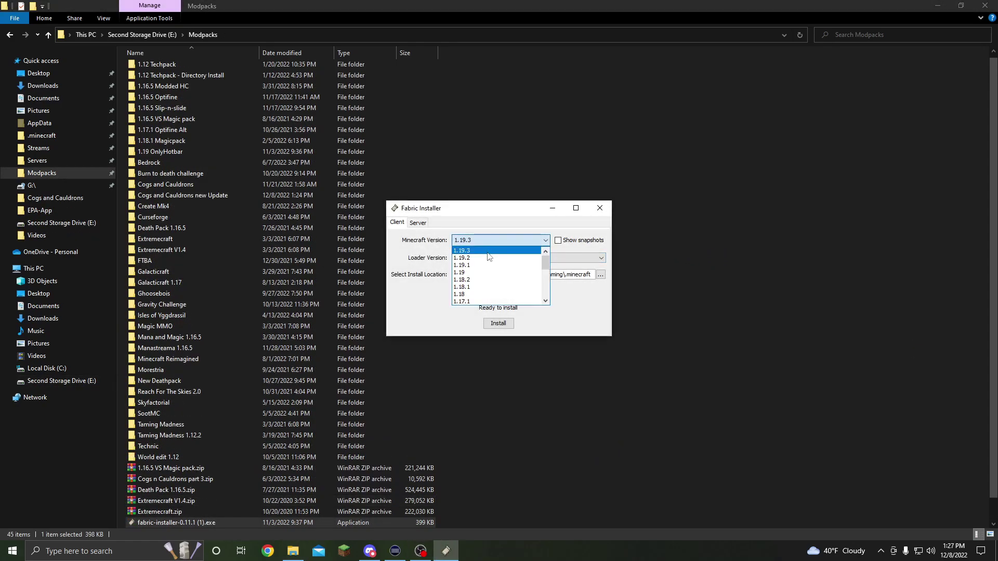
pyautogui.click(471, 280)
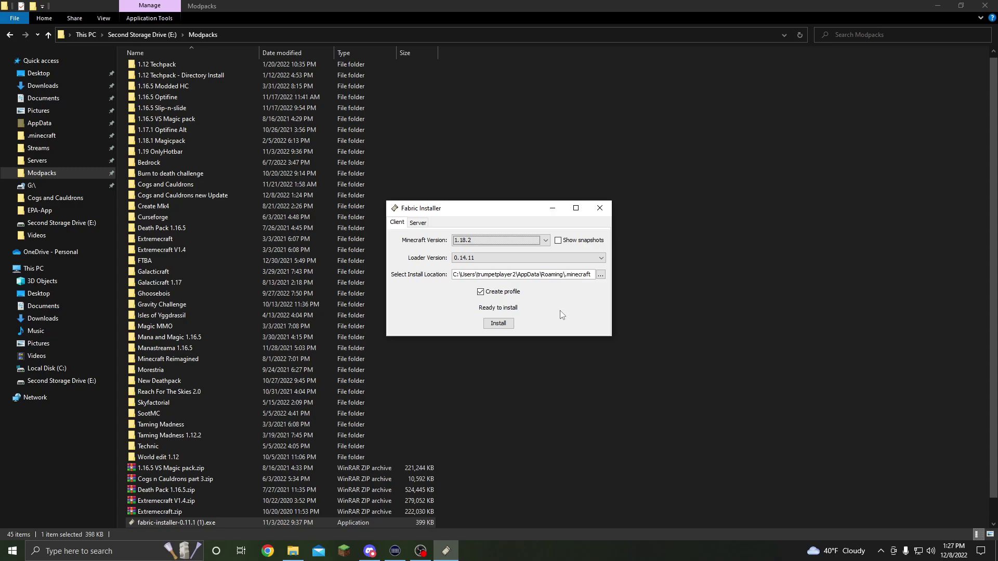
pyautogui.click(502, 324)
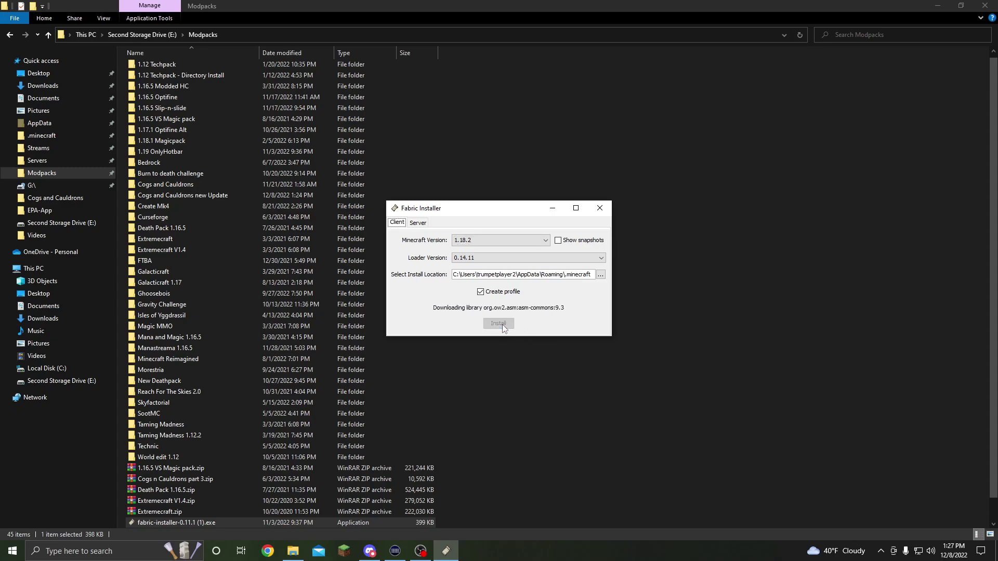
pyautogui.click(722, 157)
pyautogui.doubleClick(218, 197)
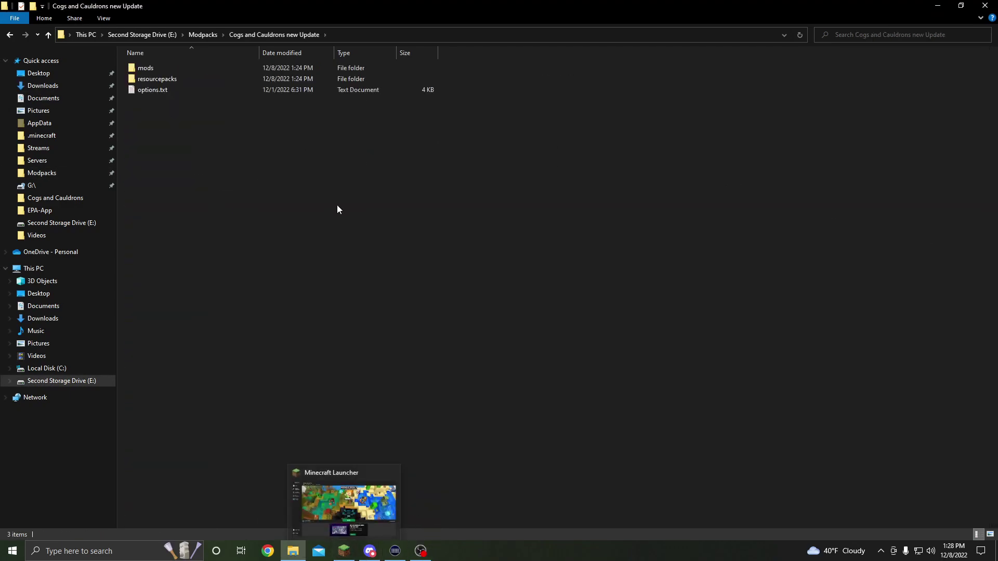
# - Create installation 'Cogs and Cauldrons Updated' with redstone icon and version fabric-loader-0.14.11-1.18.2
pyautogui.click(344, 551)
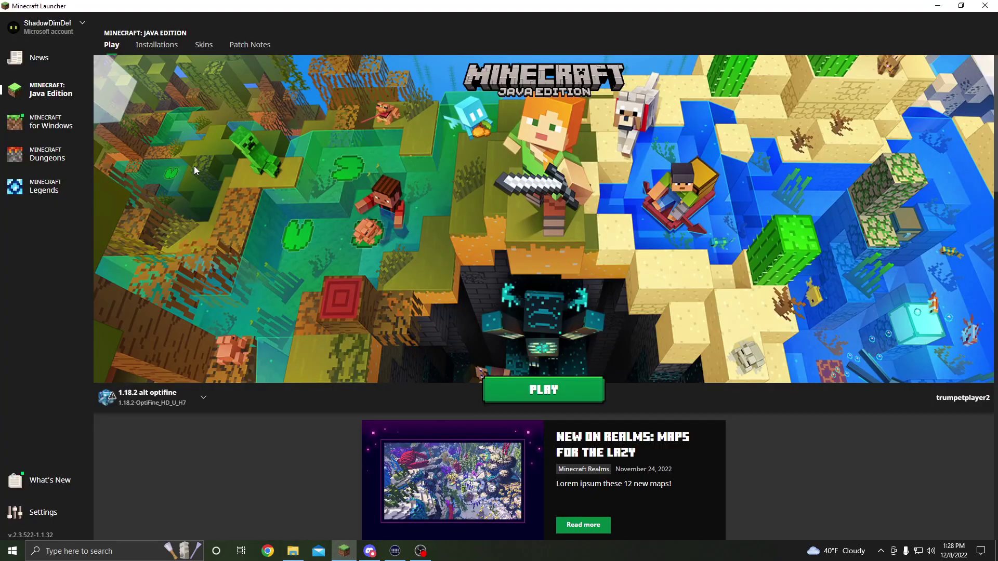
pyautogui.click(154, 48)
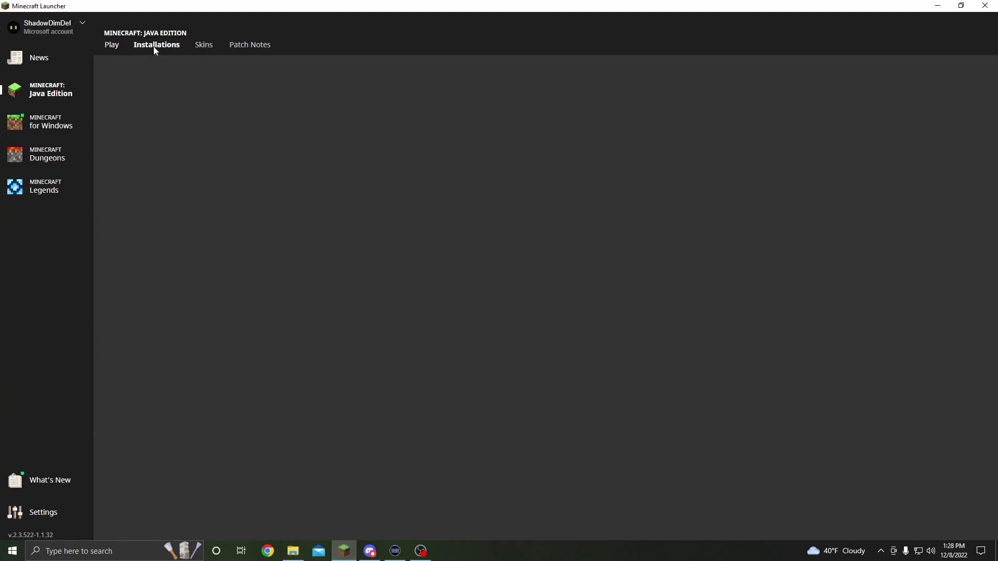
pyautogui.click(372, 110)
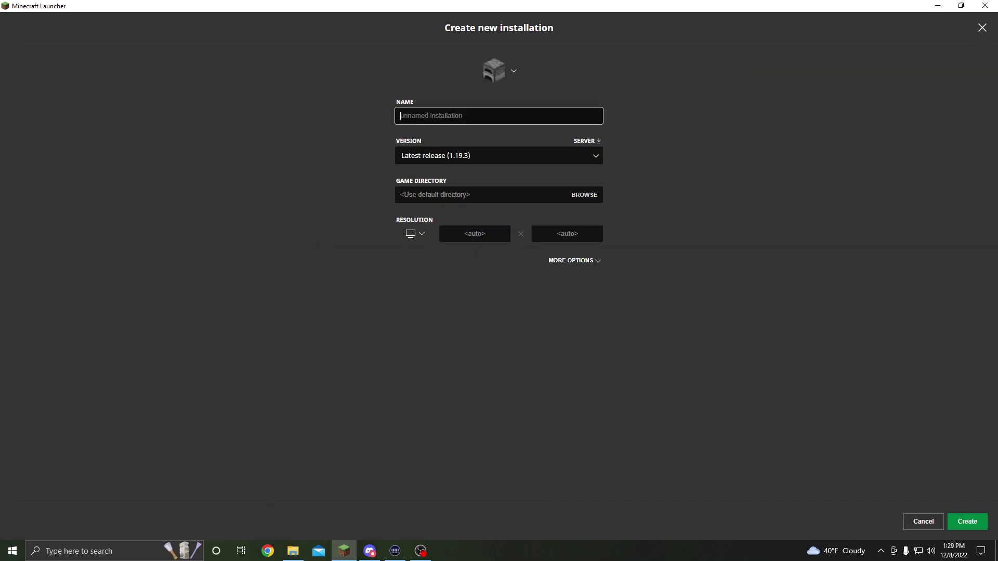
pyautogui.write('Cogs and Cauldrons Updated')
pyautogui.click(513, 77)
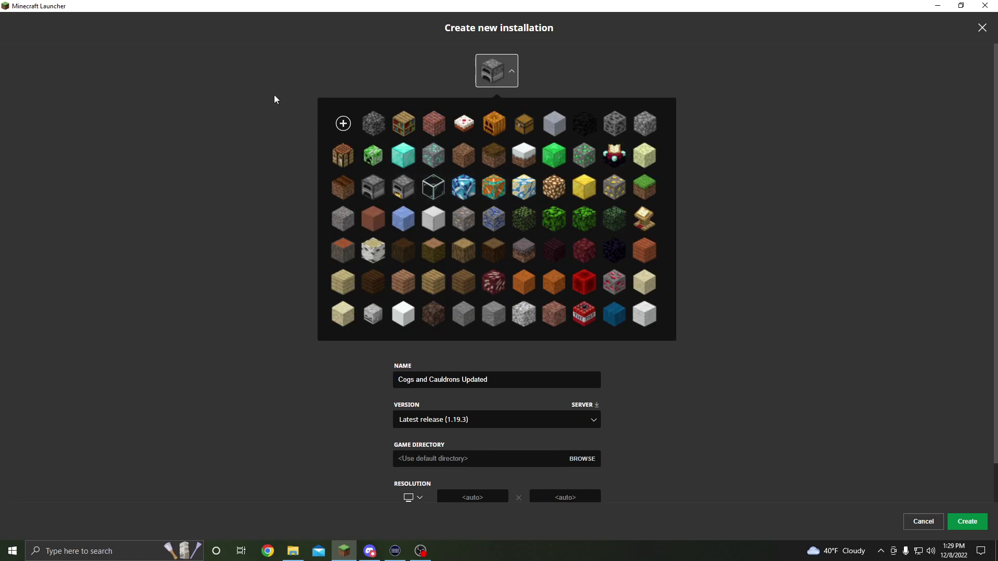
pyautogui.click(584, 283)
pyautogui.click(503, 155)
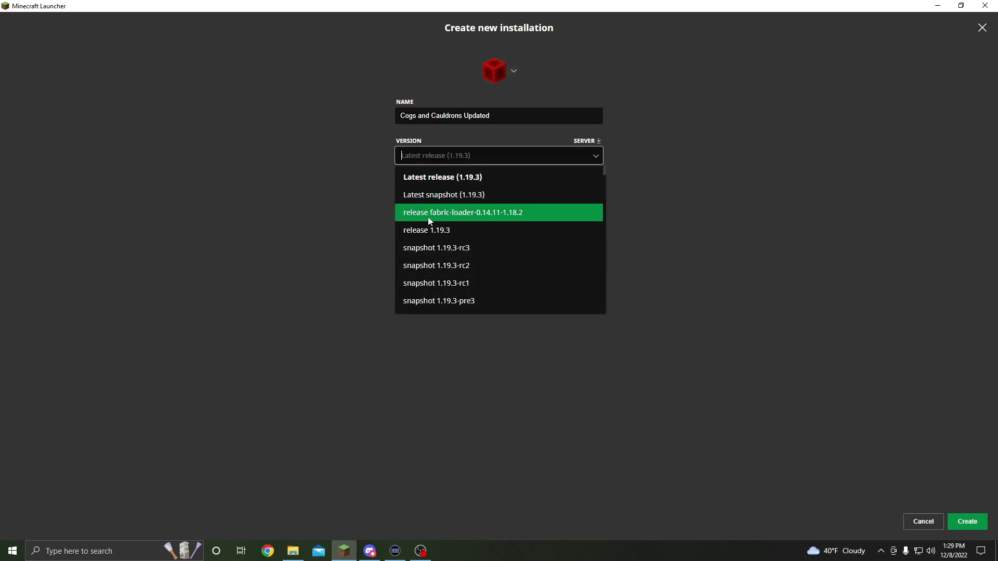
pyautogui.click(507, 214)
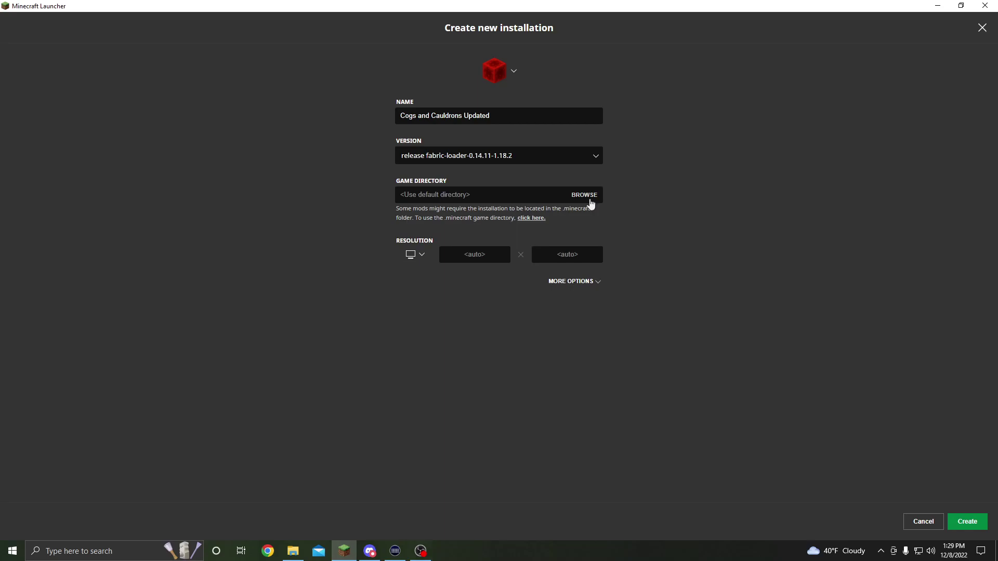
pyautogui.hotkey('alt', 'Tab')
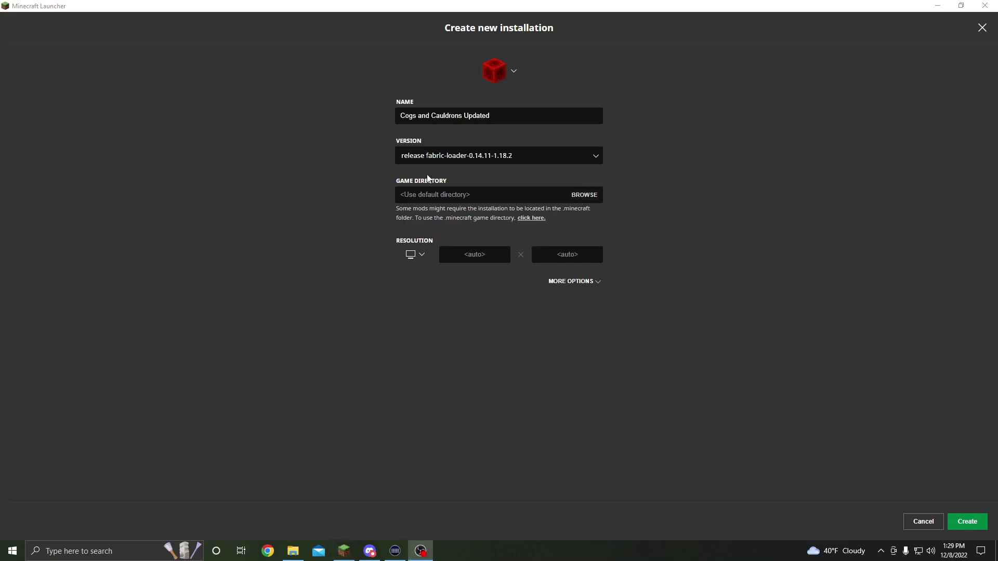
# - Paste E:\Modpacks\Cogs and Cauldrons new Update as the installation's game directory
pyautogui.click(292, 551)
pyautogui.click(360, 30)
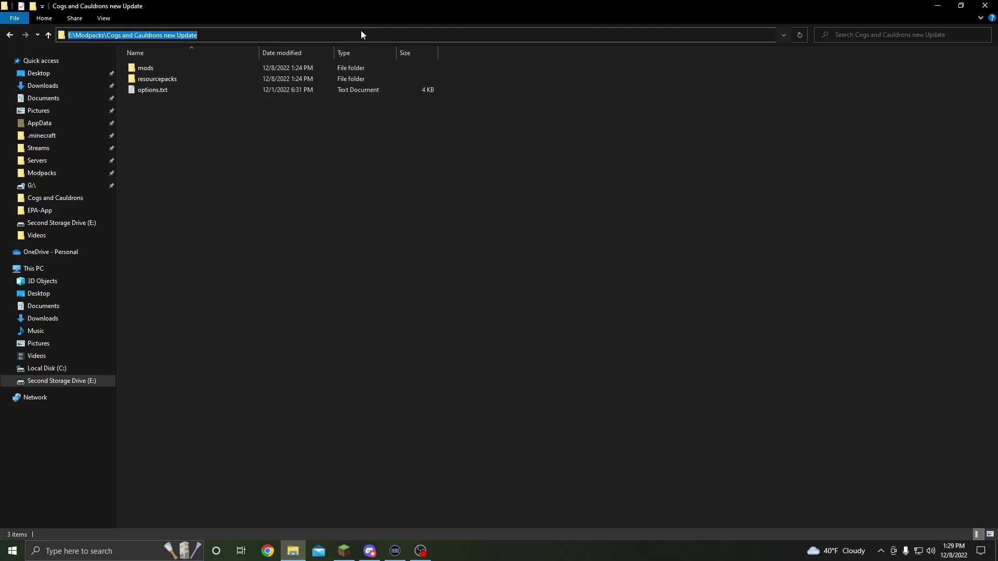
pyautogui.rightClick(348, 35)
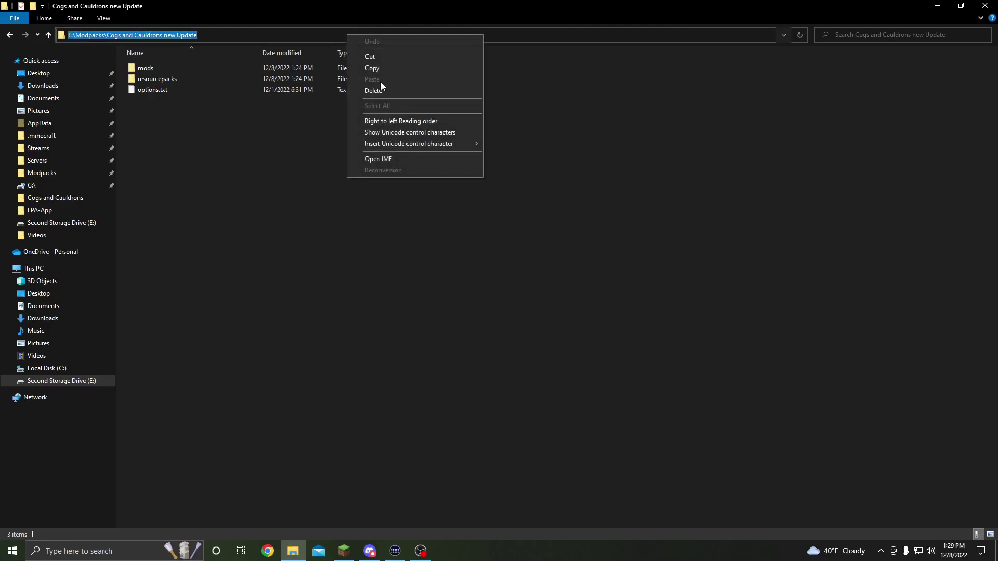
pyautogui.click(376, 68)
pyautogui.click(985, 5)
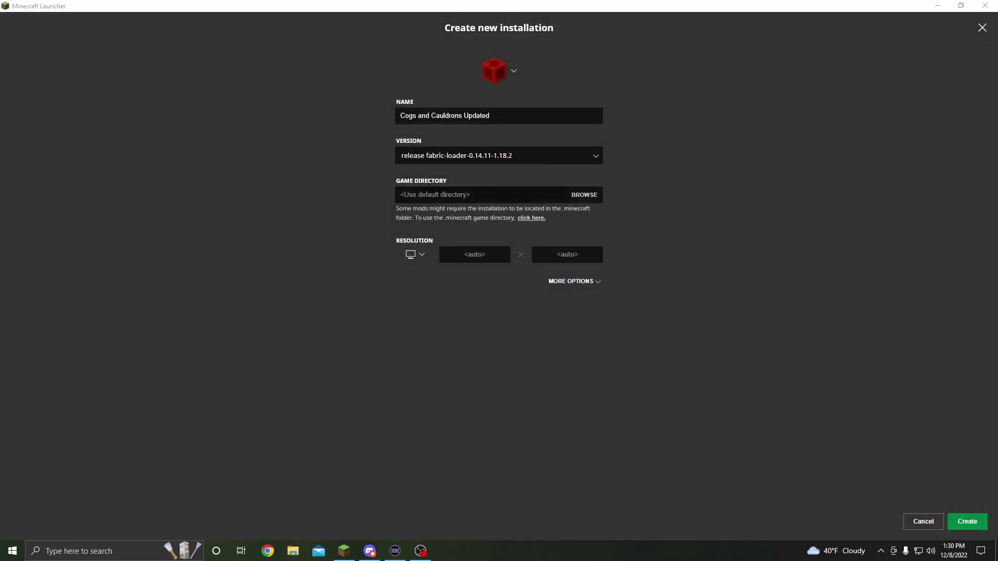
pyautogui.click(429, 194)
pyautogui.hotkey('ctrl', 'v')
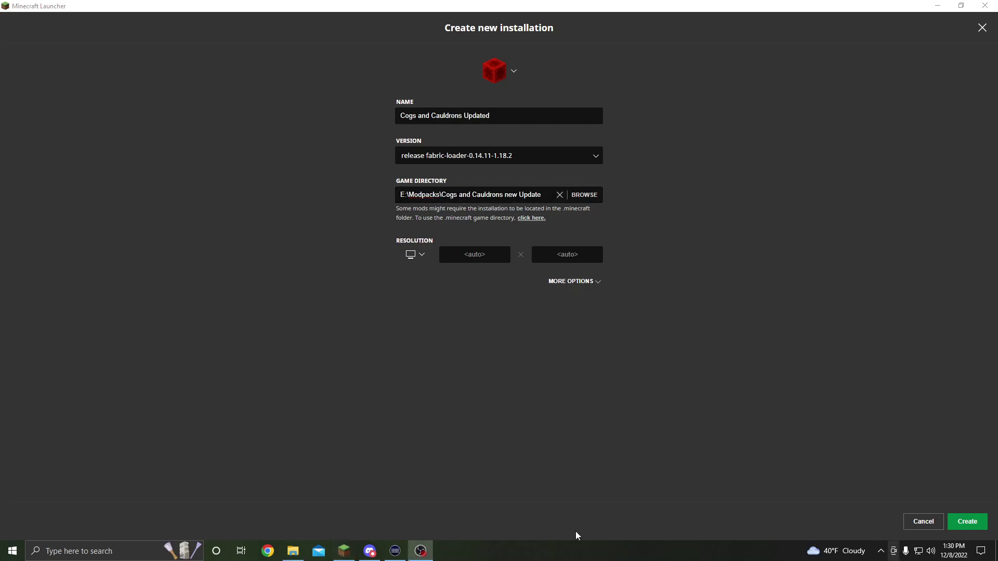
# - Check the computer's memory in Task Manager, then reveal the installation's JVM arguments field
pyautogui.rightClick(560, 551)
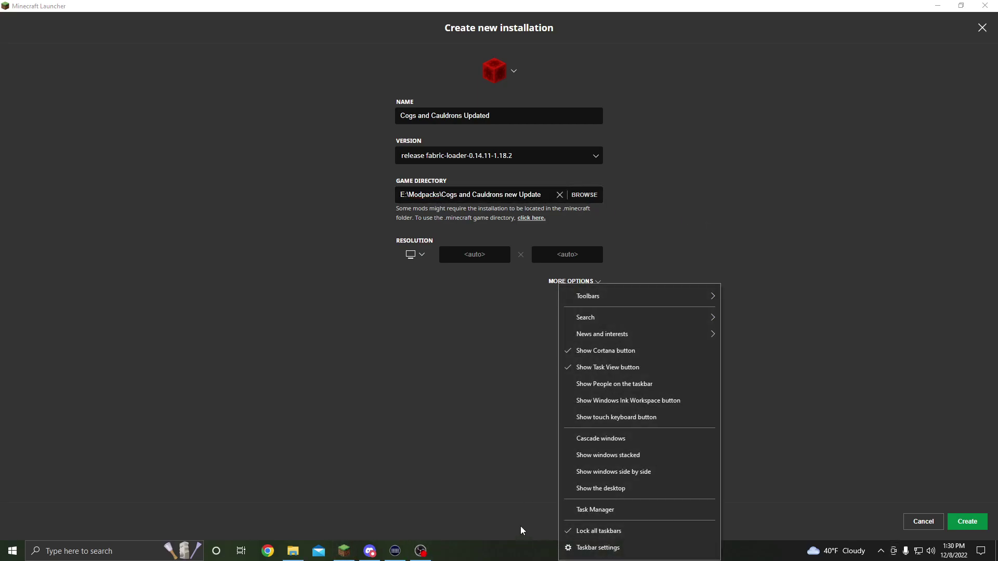
pyautogui.click(502, 488)
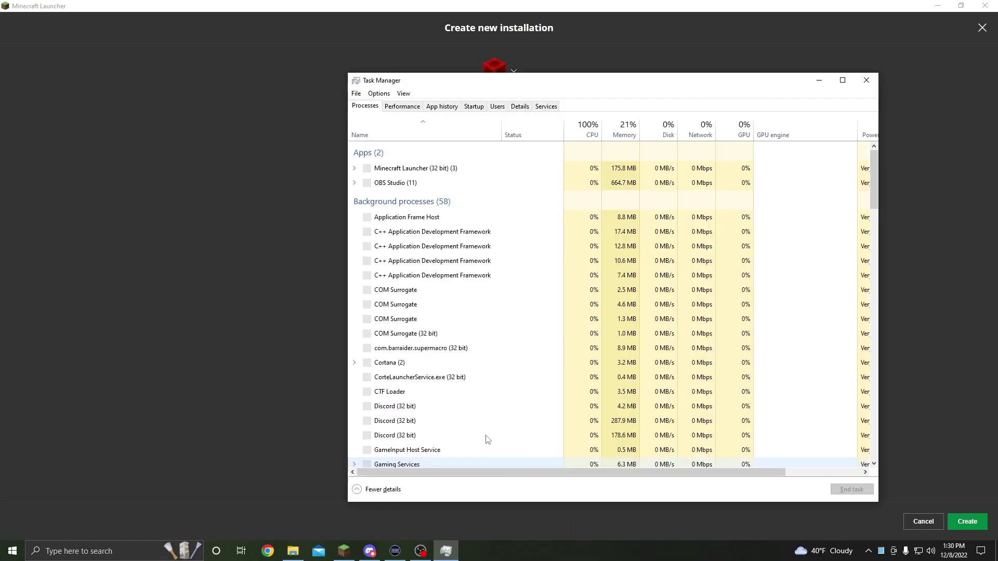
pyautogui.click(401, 107)
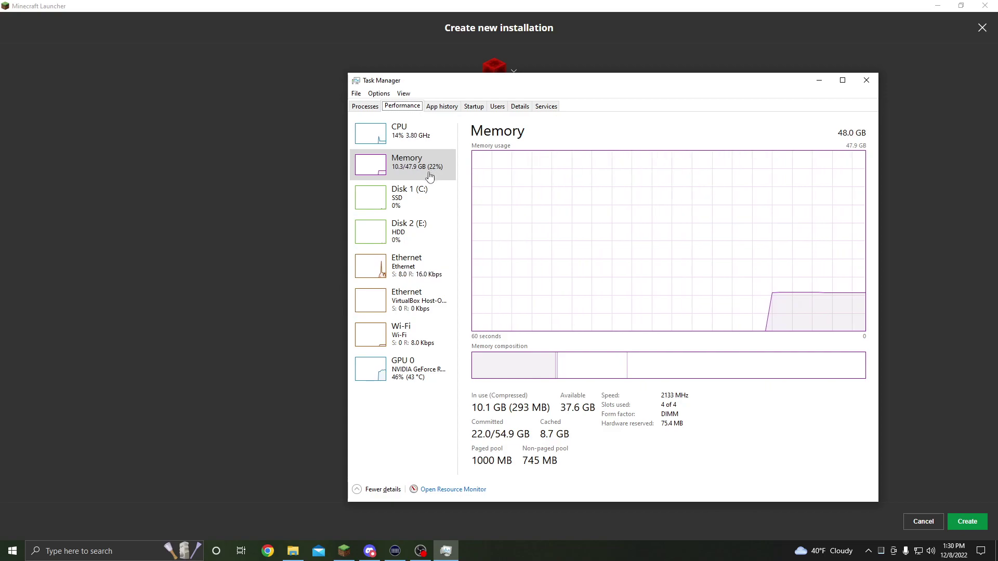
pyautogui.click(870, 83)
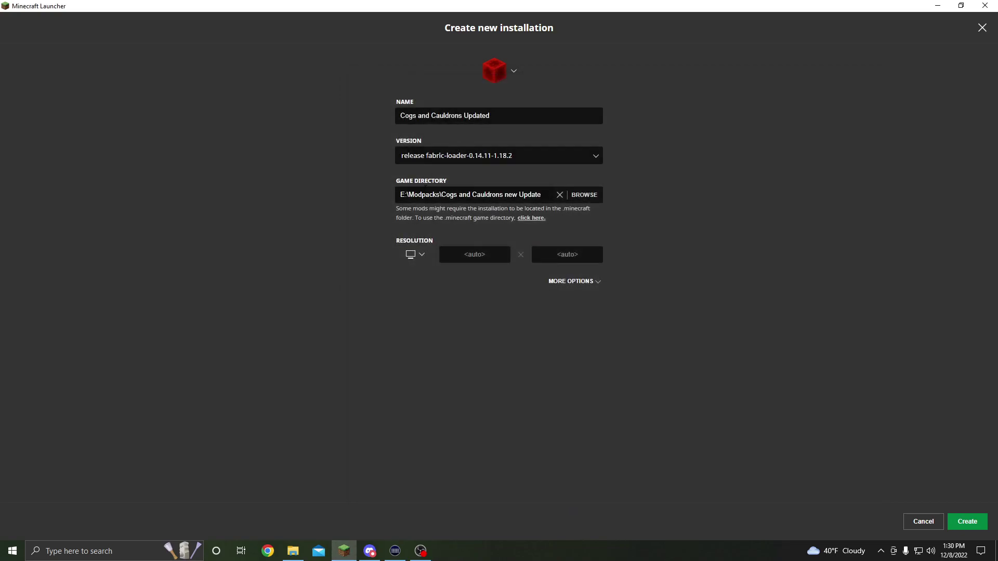
pyautogui.click(574, 281)
pyautogui.click(418, 348)
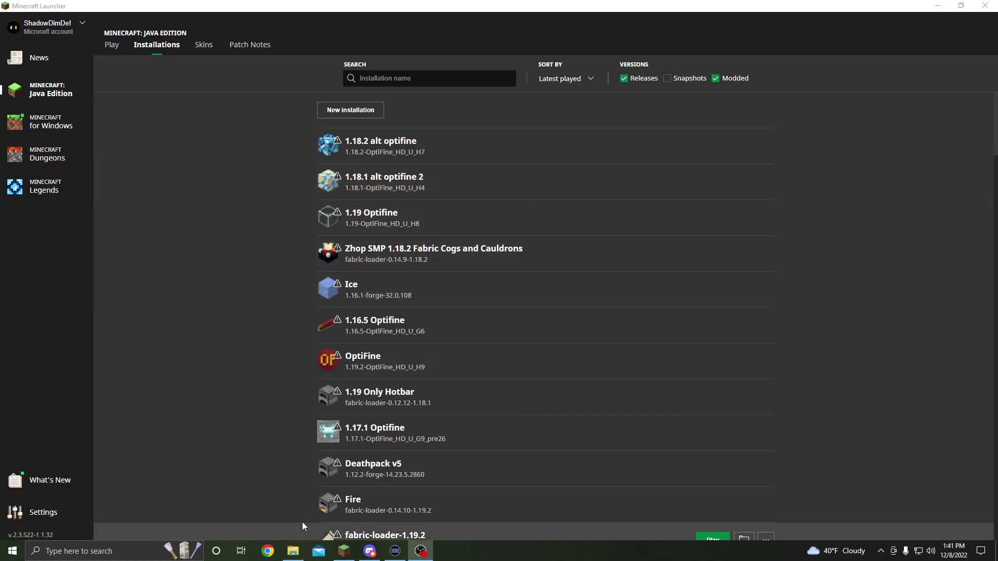
# - Save the installation and select Cogs and Cauldrons Updated on the Play page
pyautogui.scroll(-20, 362, 494)
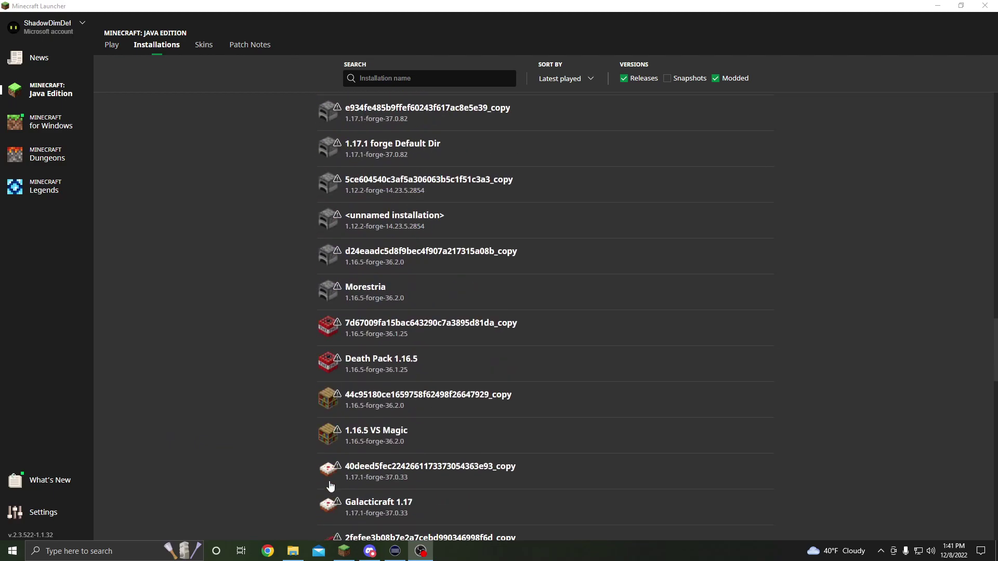
pyautogui.scroll(-10, 362, 494)
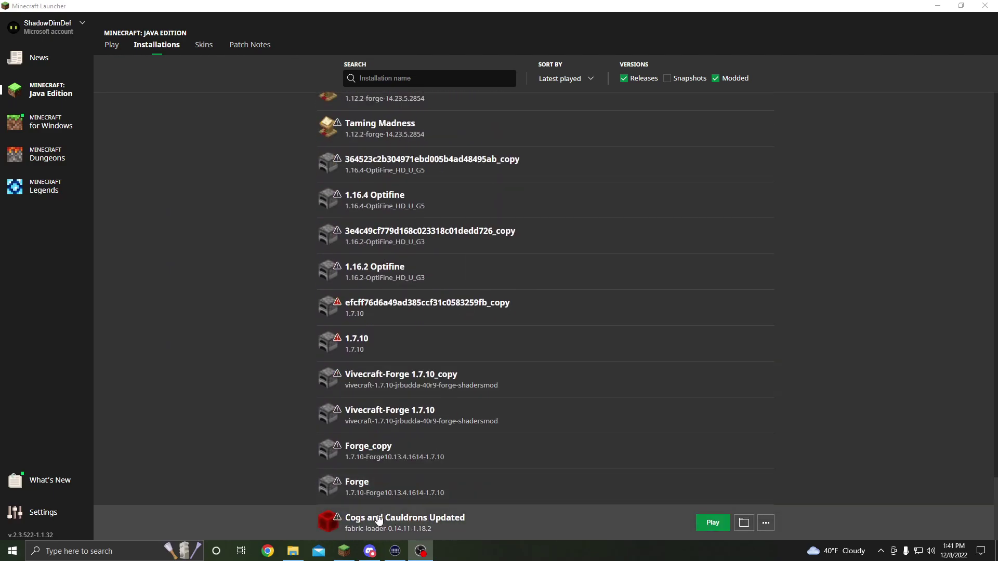
pyautogui.click(118, 46)
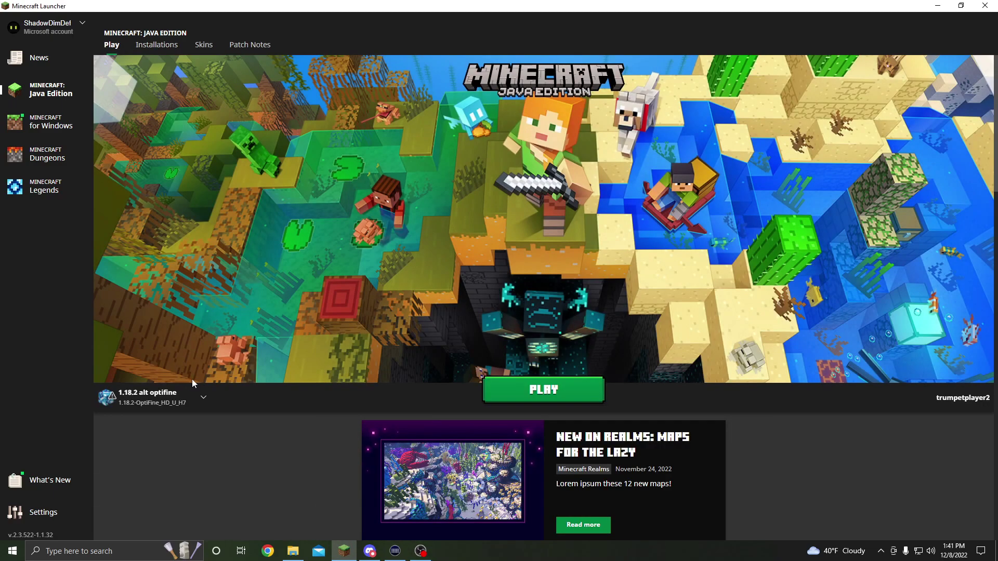
pyautogui.click(183, 399)
pyautogui.scroll(-15, 281, 249)
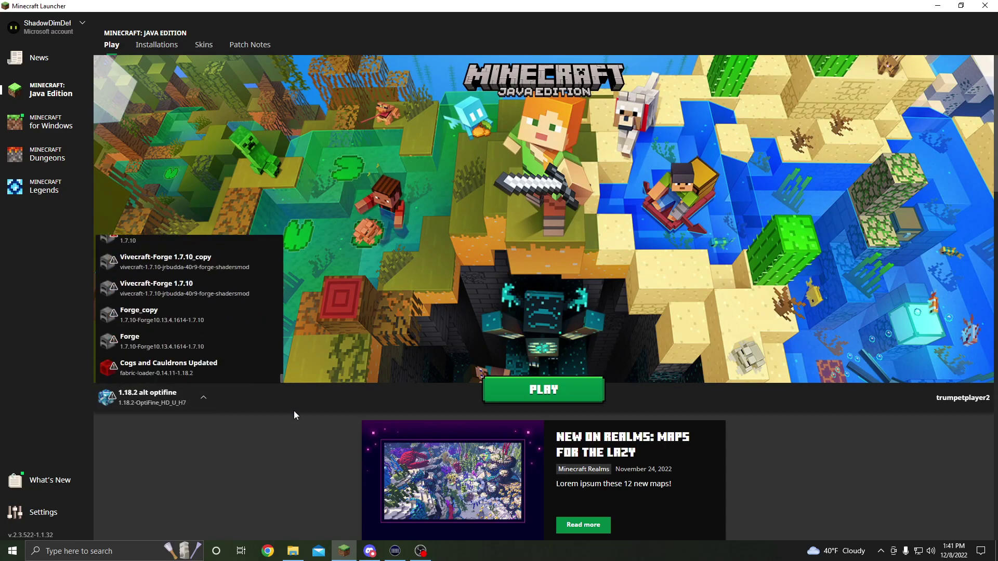
pyautogui.click(213, 369)
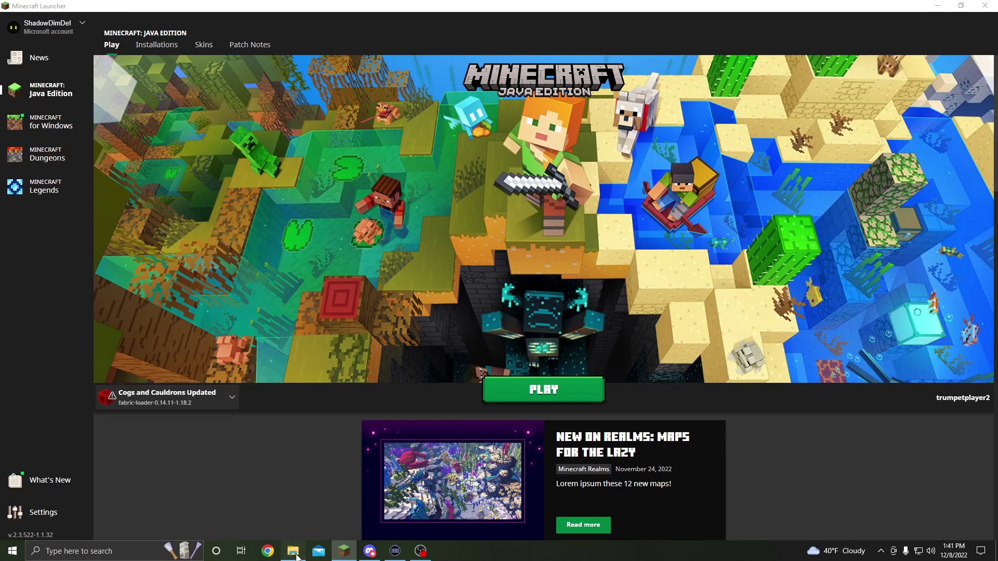
pyautogui.click(296, 554)
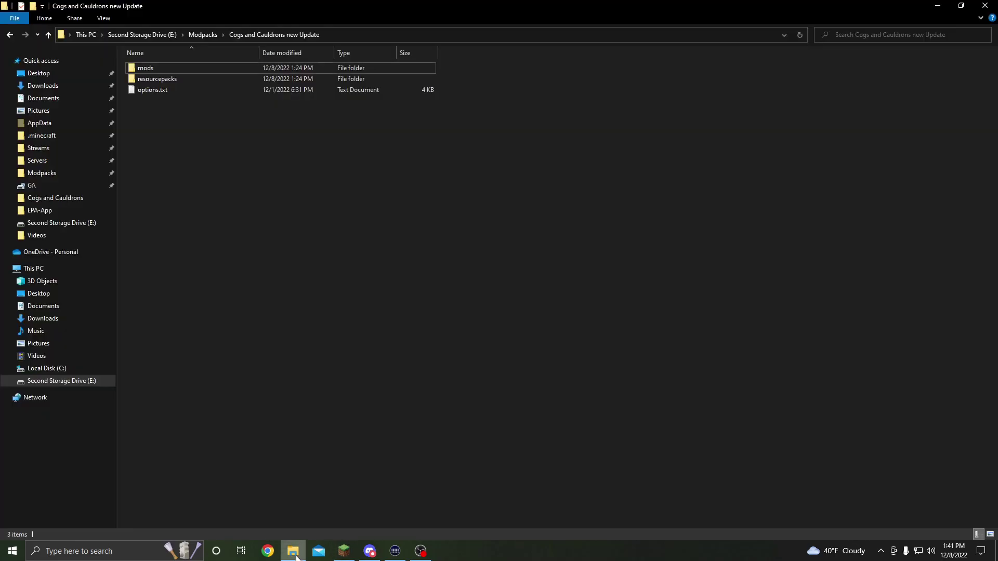
# - Extract all 57 mod jars from Cogs n Cauldrons 2.1.zip into the new update's mods folder
pyautogui.click(203, 35)
pyautogui.scroll(-1, 525, 301)
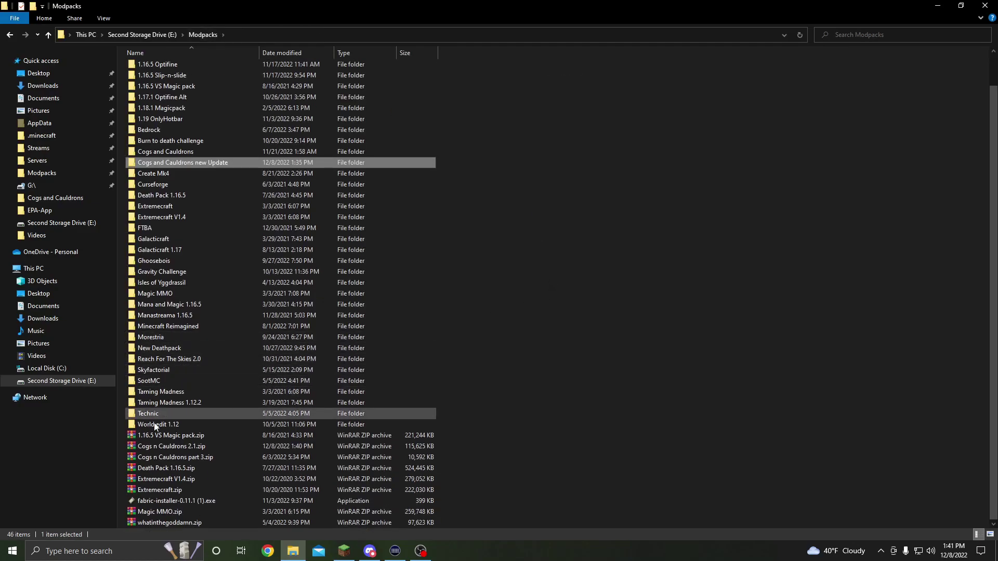
pyautogui.doubleClick(183, 447)
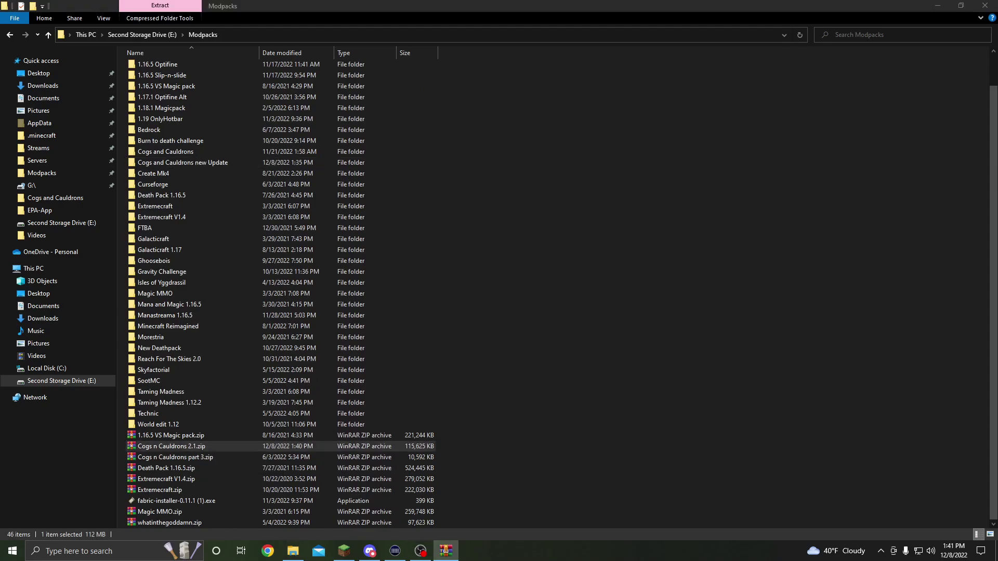
pyautogui.moveTo(504, 66); pyautogui.dragTo(997, 72)
pyautogui.scroll(1, 188, 214)
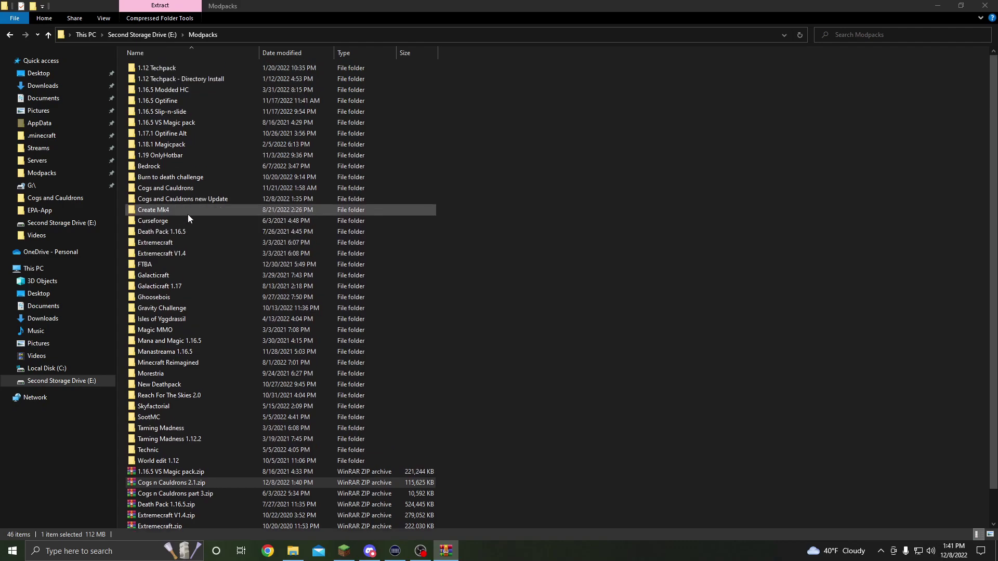
pyautogui.doubleClick(192, 200)
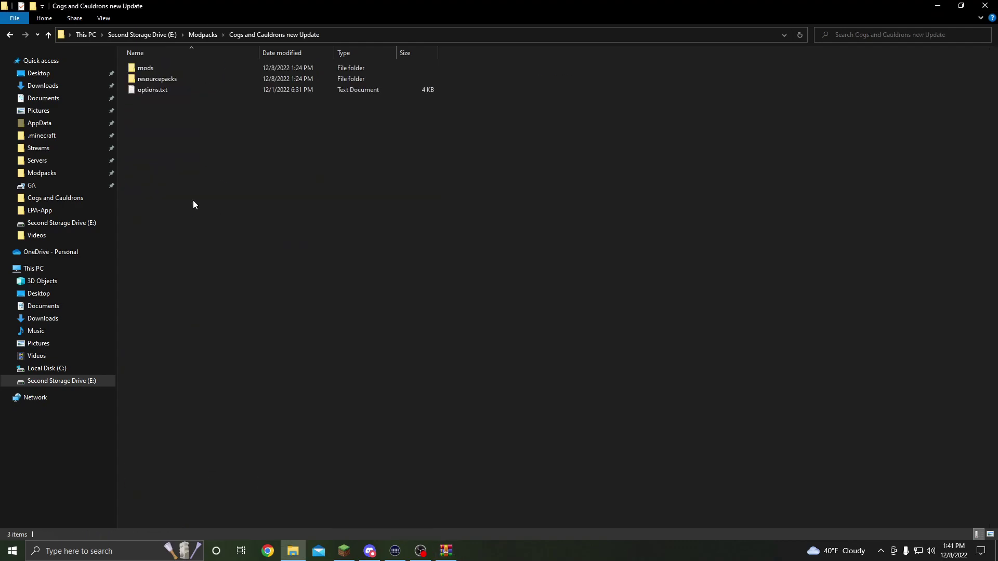
pyautogui.doubleClick(144, 68)
pyautogui.hotkey('alt', 'Tab')
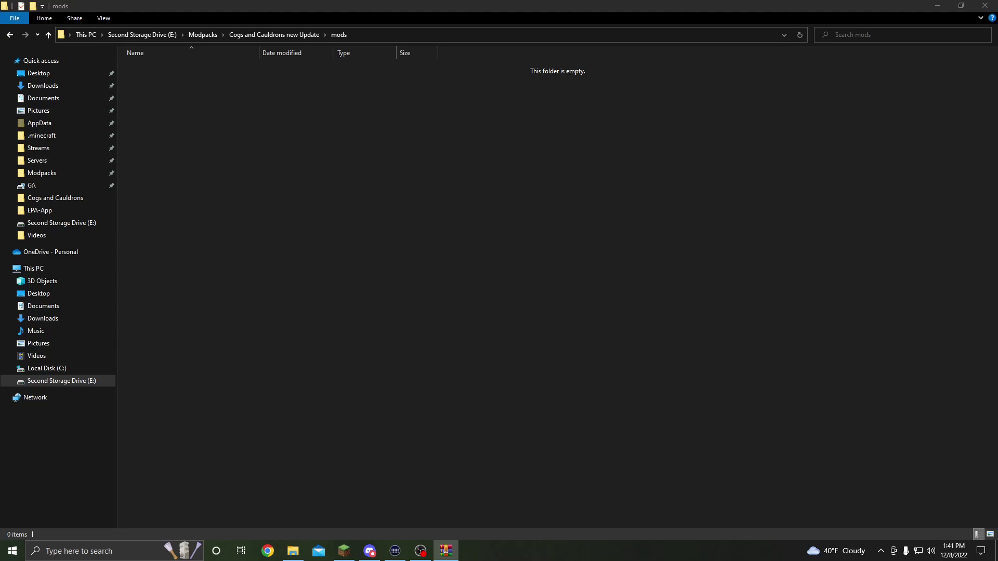
pyautogui.moveTo(314, 374); pyautogui.dragTo(195, 310)
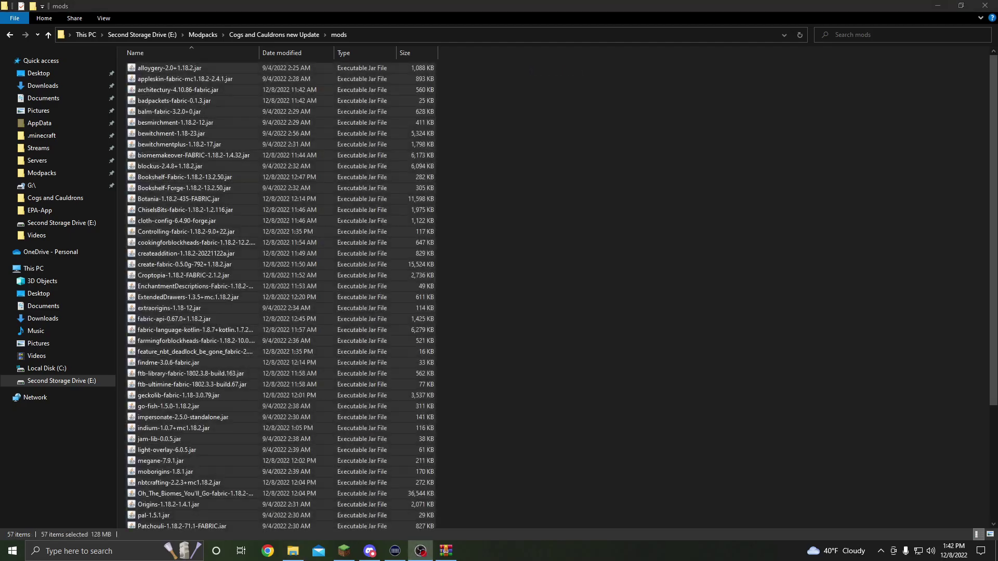
pyautogui.click(697, 237)
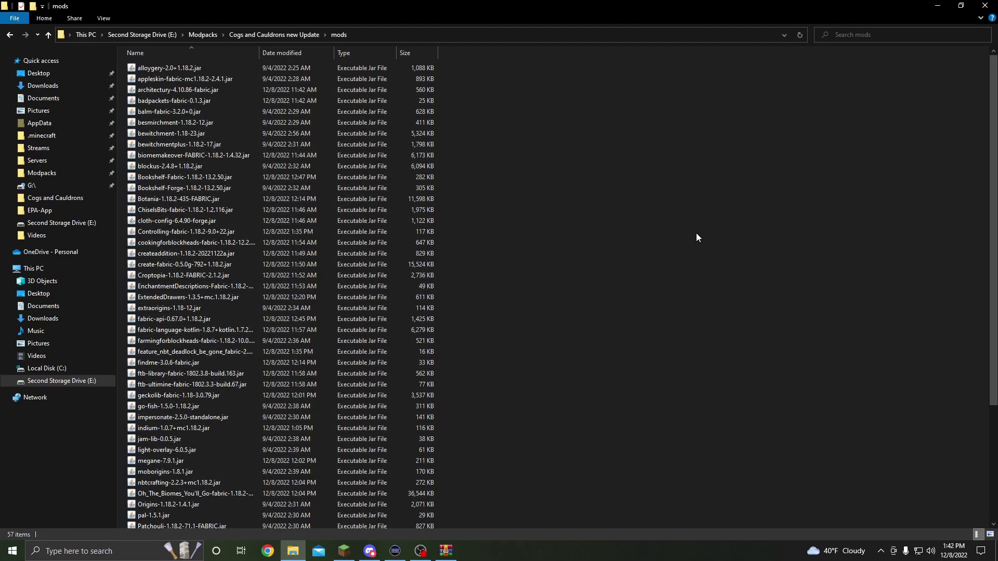
pyautogui.click(348, 553)
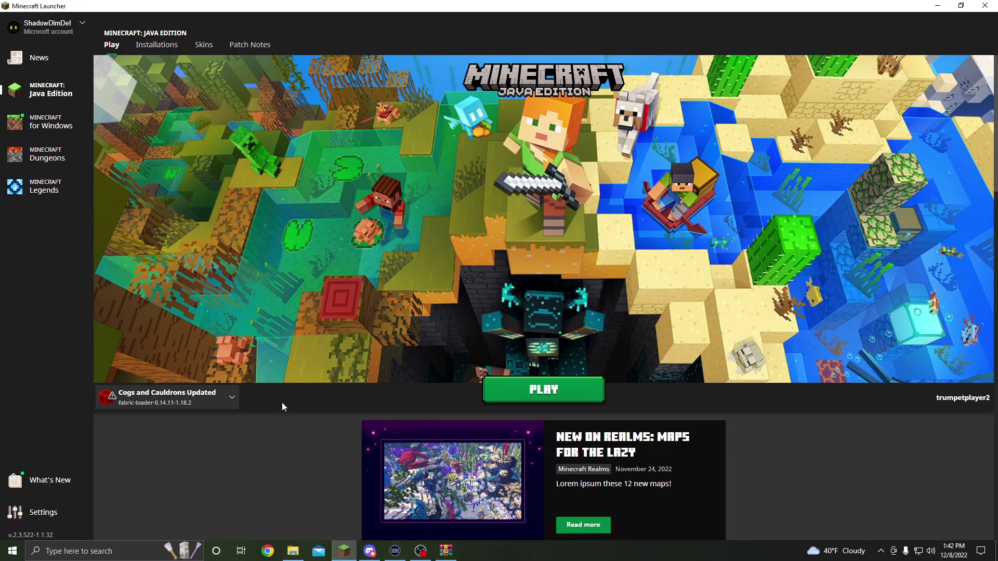
# - Launch Cogs and Cauldrons Updated, accepting the modified-installation risks and suppressing future warnings
pyautogui.click(553, 400)
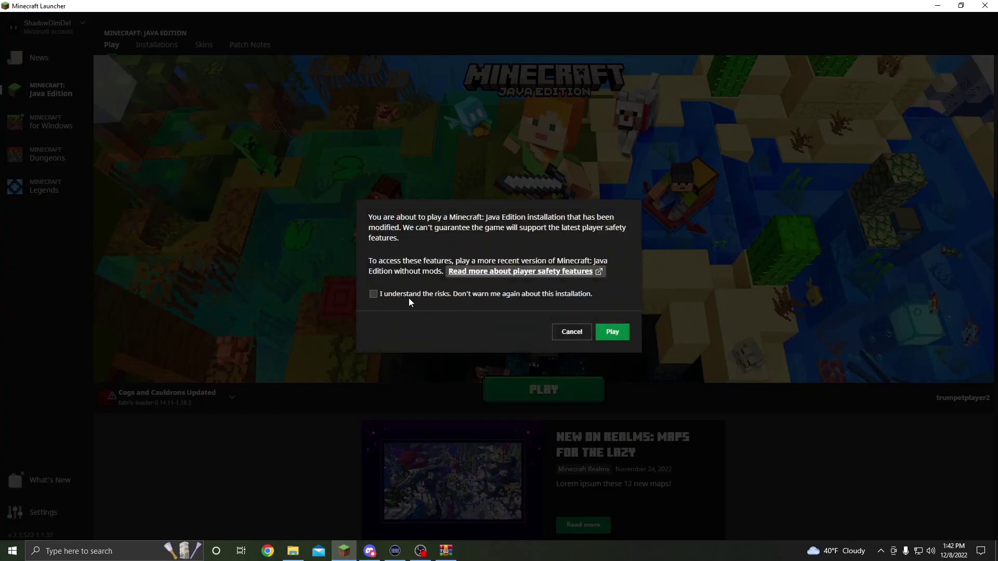
pyautogui.click(429, 296)
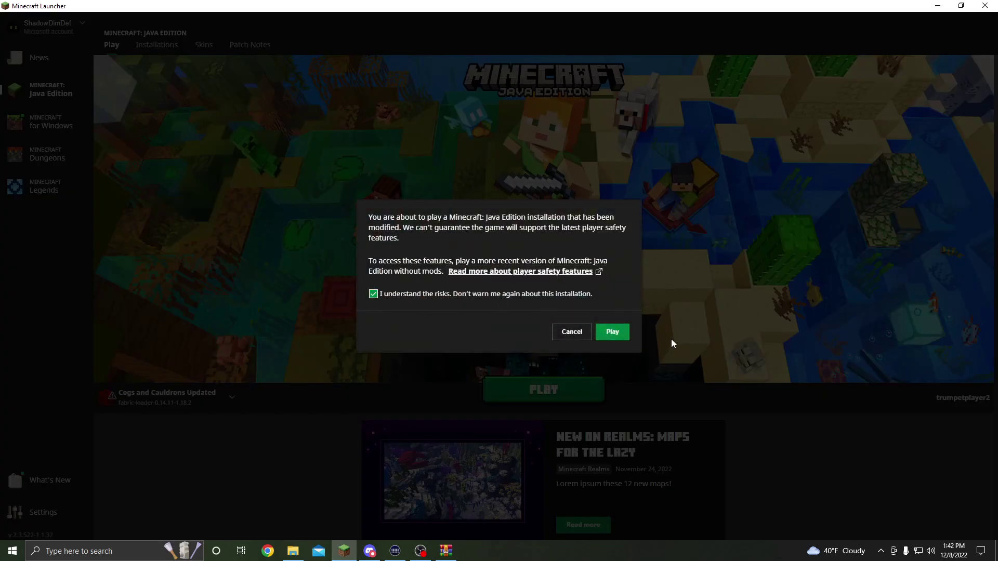
pyautogui.click(617, 333)
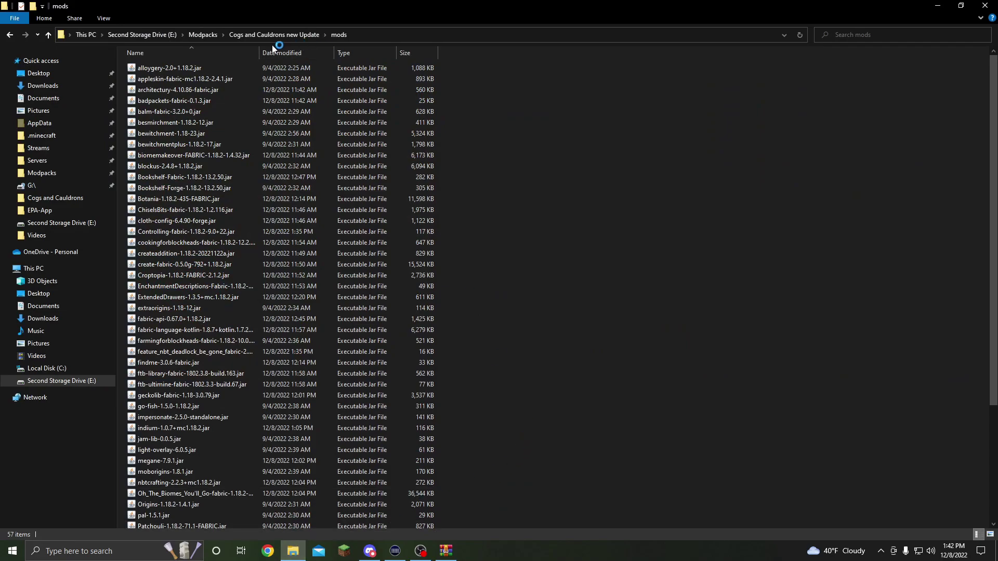
# - Go up to 'Cogs and Cauldrons new Update' and select servers.dat in the 1.16.4 Optifine Alt folder
pyautogui.click(274, 35)
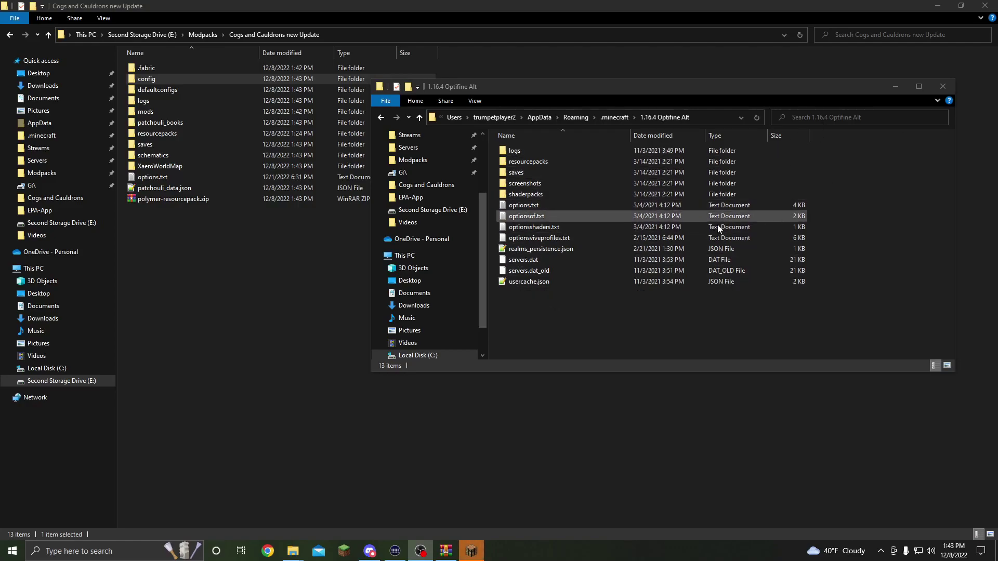
pyautogui.click(553, 258)
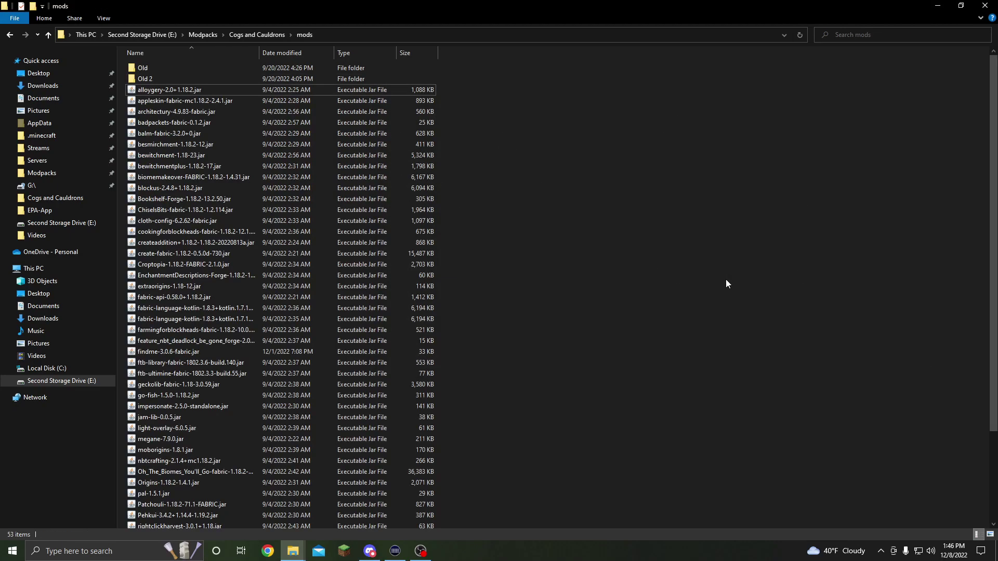
# - Create a new folder named Old 3 in the Cogs and Cauldrons mods folder
pyautogui.rightClick(581, 138)
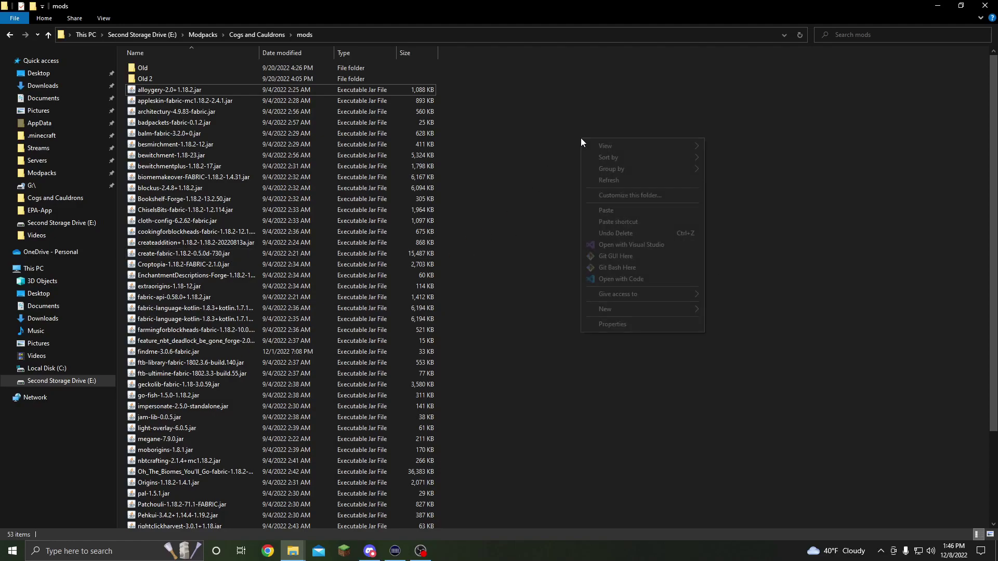
pyautogui.moveTo(612, 308)
pyautogui.click(707, 310)
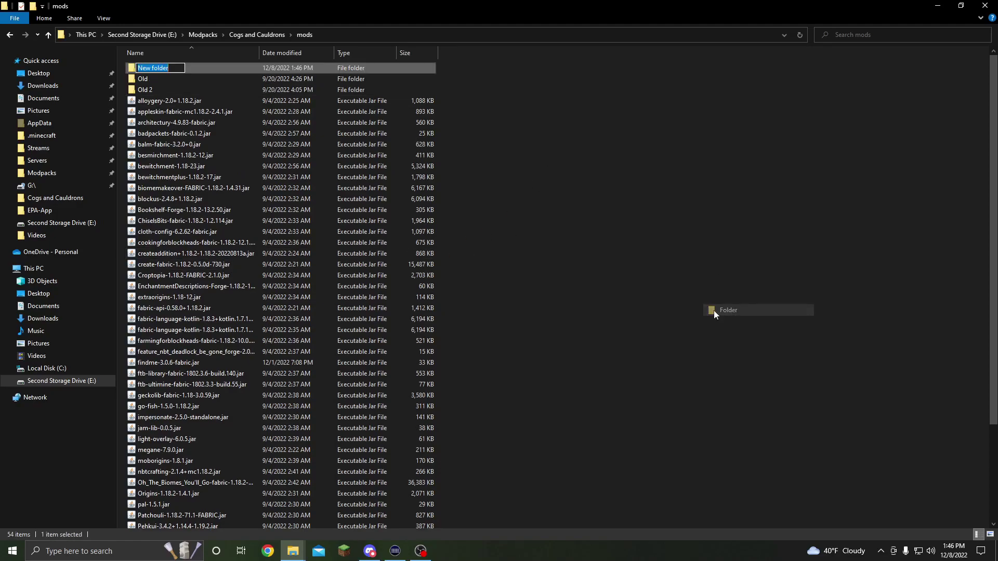
pyautogui.press('Return')
# - Select all 51 mod jars, from alloygery to the last, and move them into Old 3
pyautogui.click(339, 100)
pyautogui.scroll(-2, 339, 239)
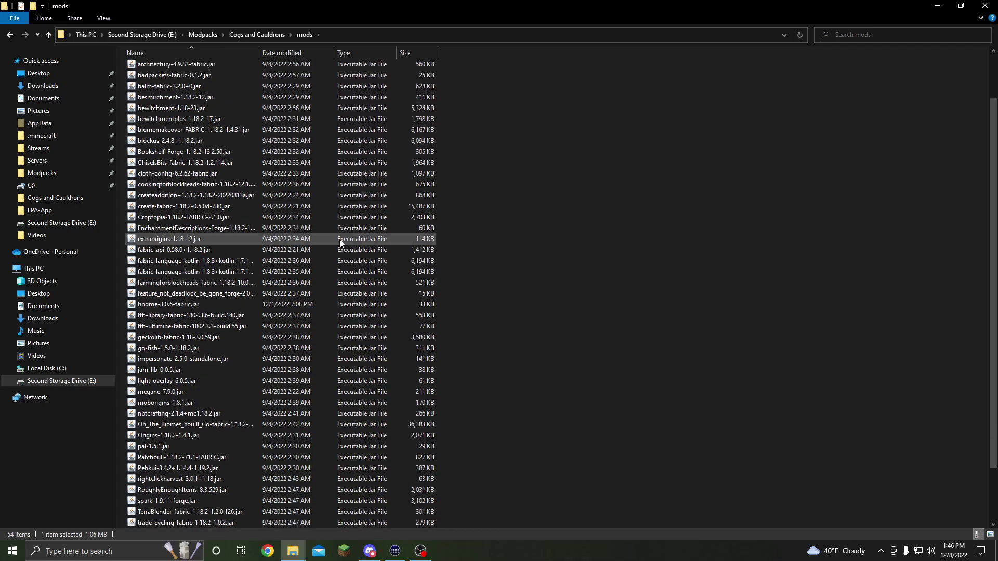
pyautogui.scroll(-2, 339, 239)
pyautogui.keyDown('shift'); pyautogui.click(167, 522); pyautogui.keyUp('shift')
pyautogui.scroll(4, 693, 374)
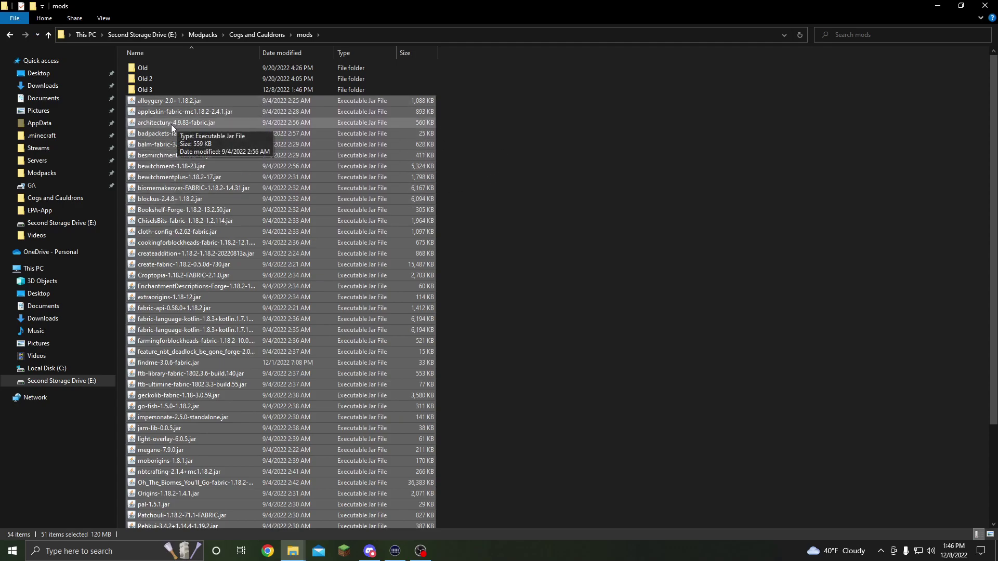
pyautogui.moveTo(155, 159); pyautogui.dragTo(160, 91)
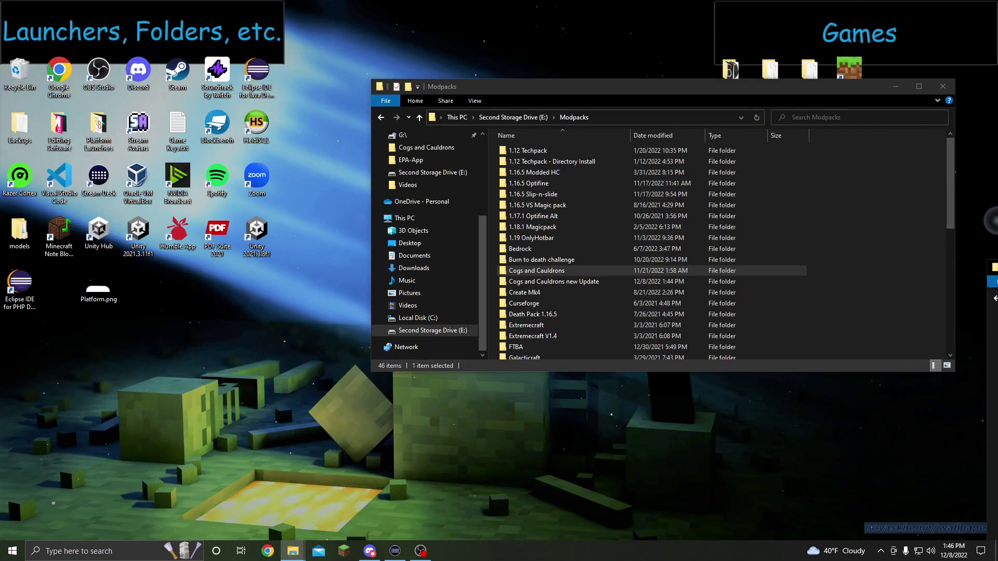
# - Open Cogs n Cauldrons 2.1.zip from the Modpacks folder in WinRAR
pyautogui.click(236, 505)
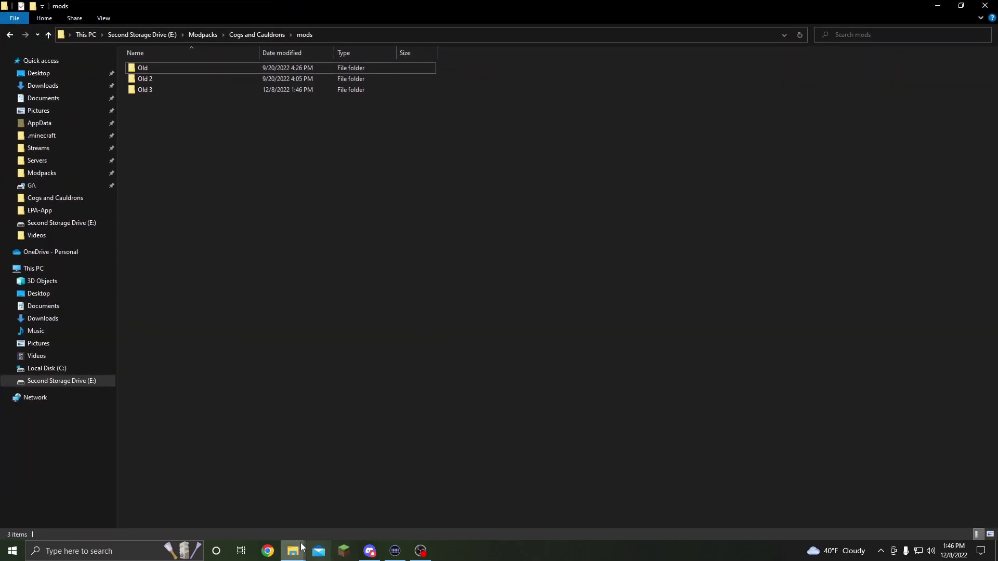
pyautogui.click(367, 500)
pyautogui.scroll(-9, 635, 234)
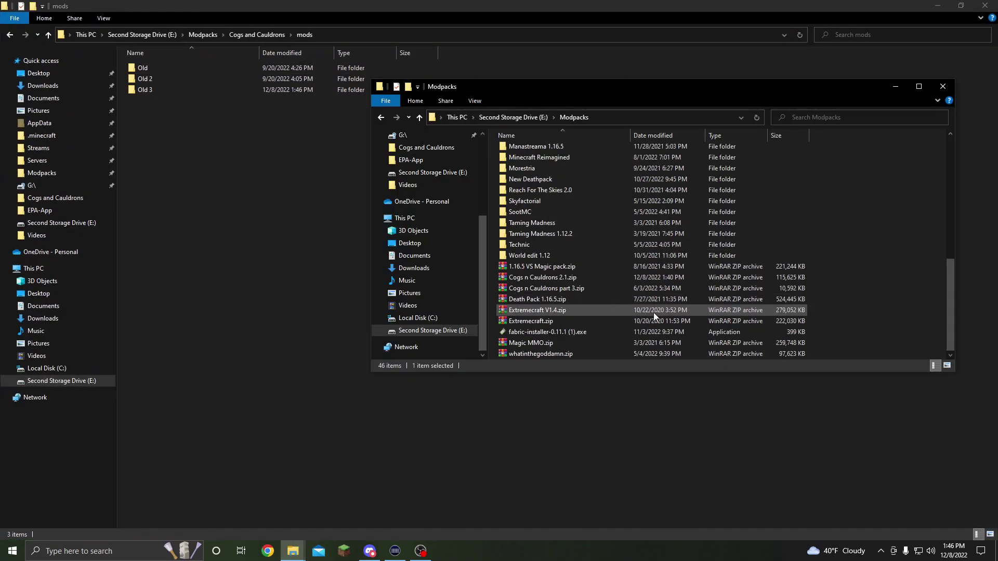
pyautogui.doubleClick(544, 289)
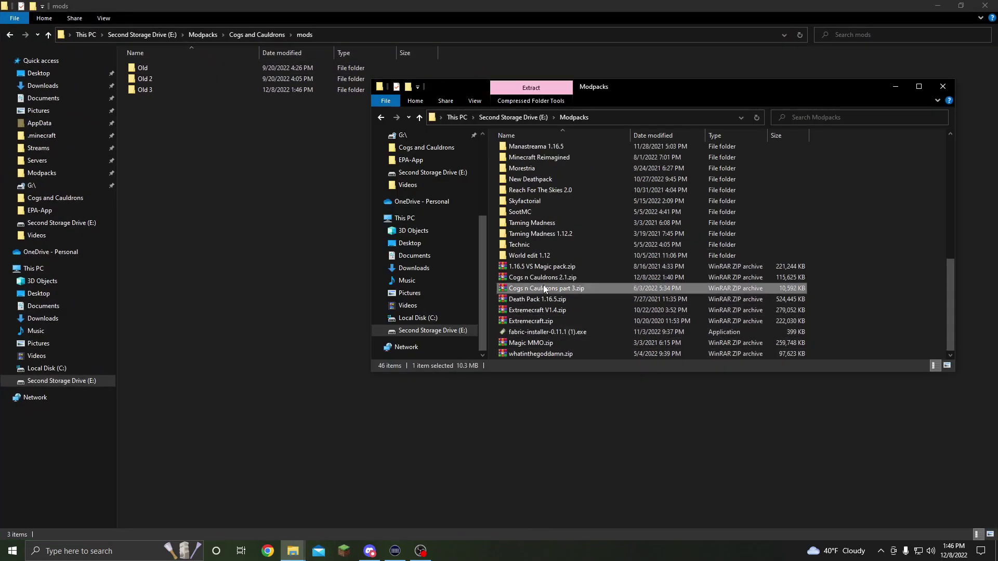
pyautogui.click(709, 115)
pyautogui.doubleClick(520, 277)
# - Extract all 57 archive files into the mods folder, then close WinRAR
pyautogui.hotkey('ctrl', 'a')
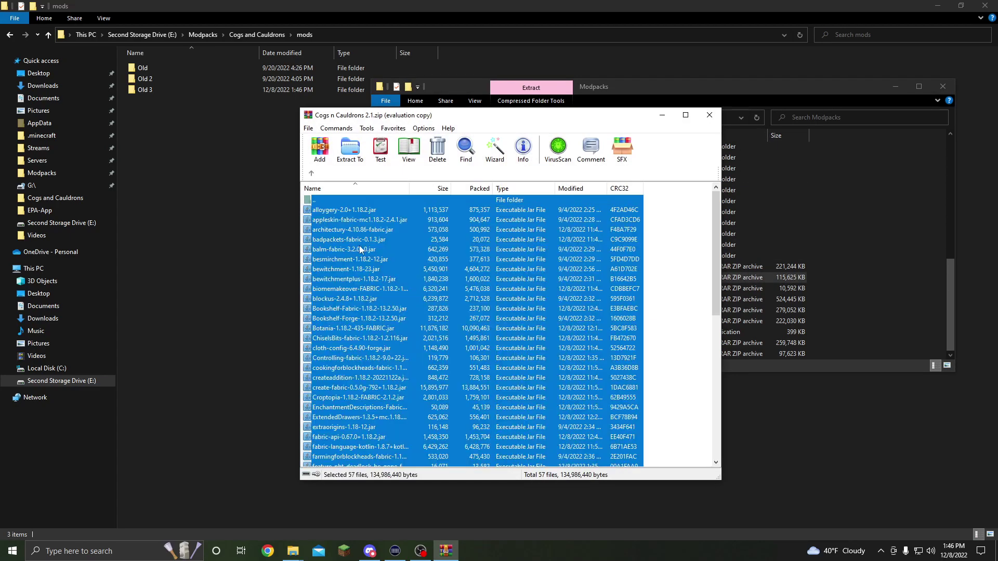
pyautogui.moveTo(189, 232); pyautogui.dragTo(188, 232)
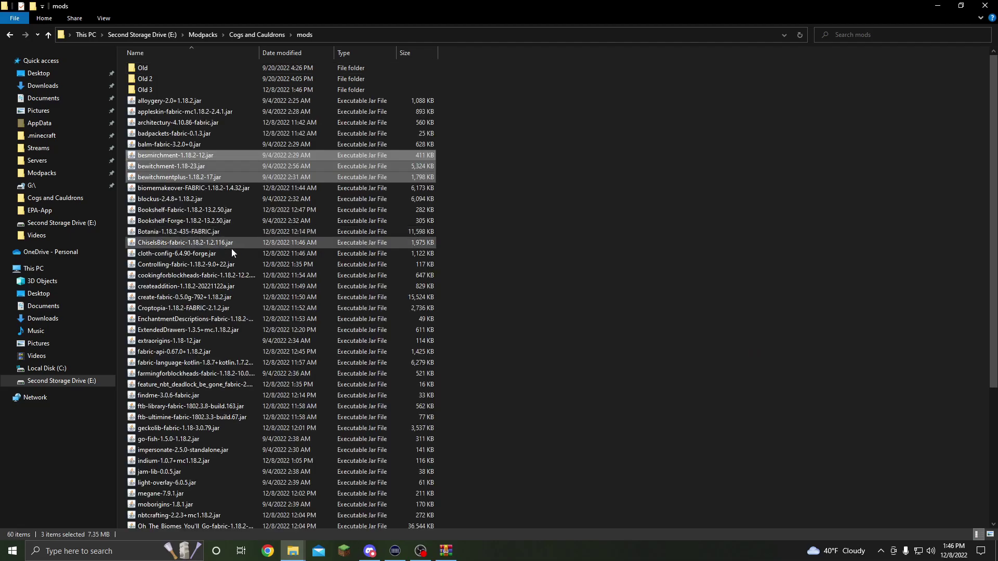
pyautogui.click(640, 426)
pyautogui.click(463, 557)
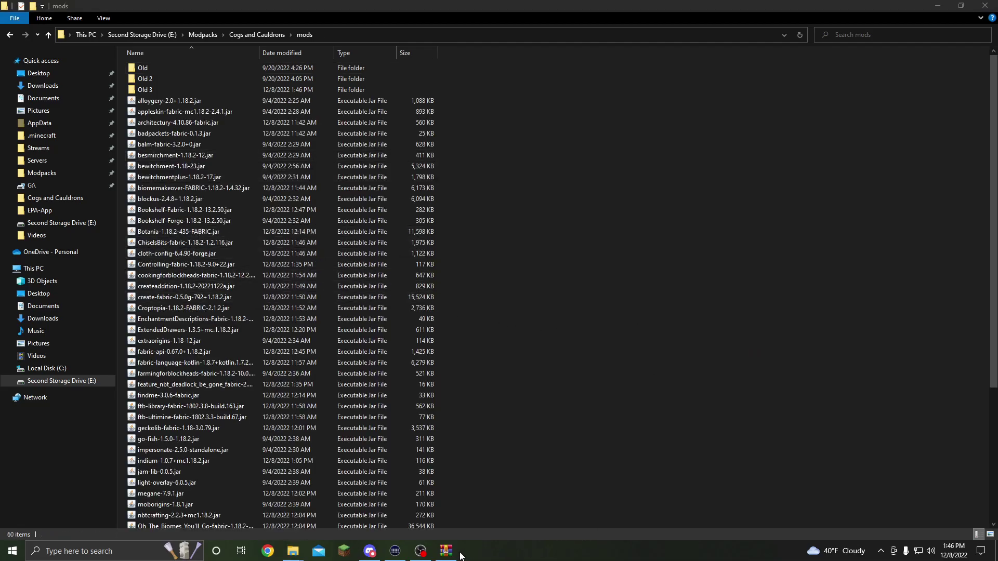
pyautogui.click(447, 552)
pyautogui.click(709, 116)
pyautogui.scroll(-6, 692, 273)
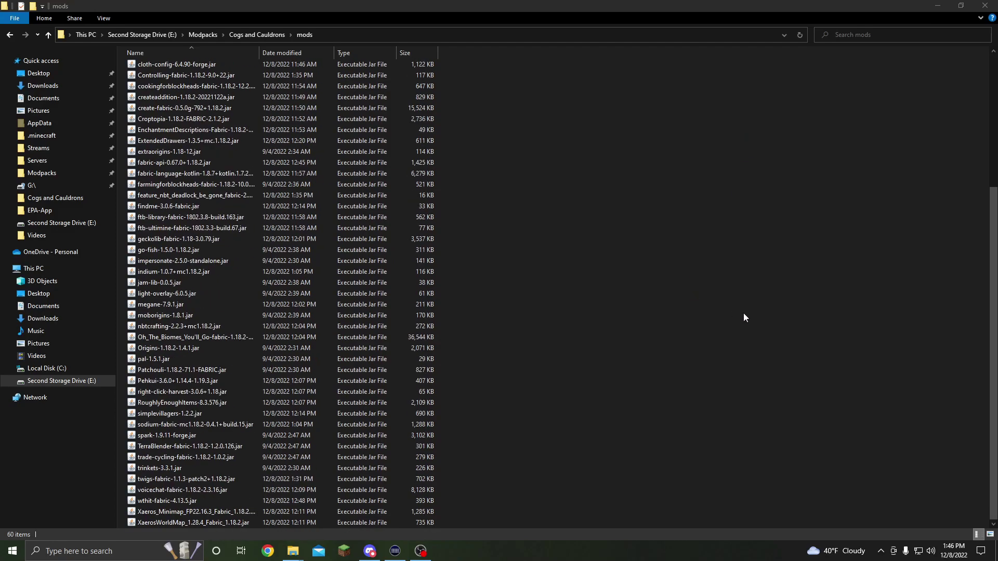
pyautogui.scroll(6, 740, 322)
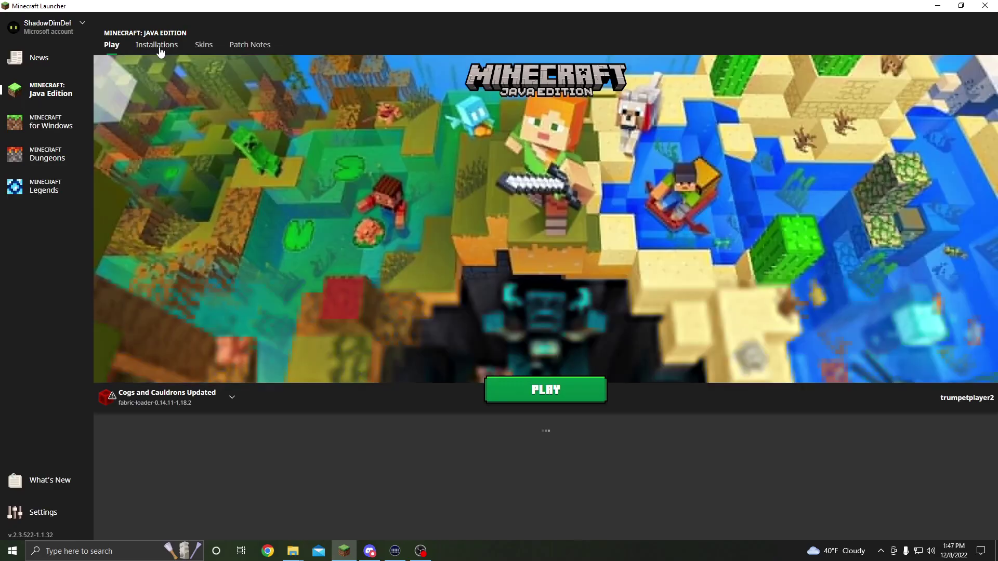
# - Set Zhop SMP 1.18.2 Fabric Cogs and Cauldrons to release fabric-loader-0.14.11-1.18.2 and save
pyautogui.click(158, 47)
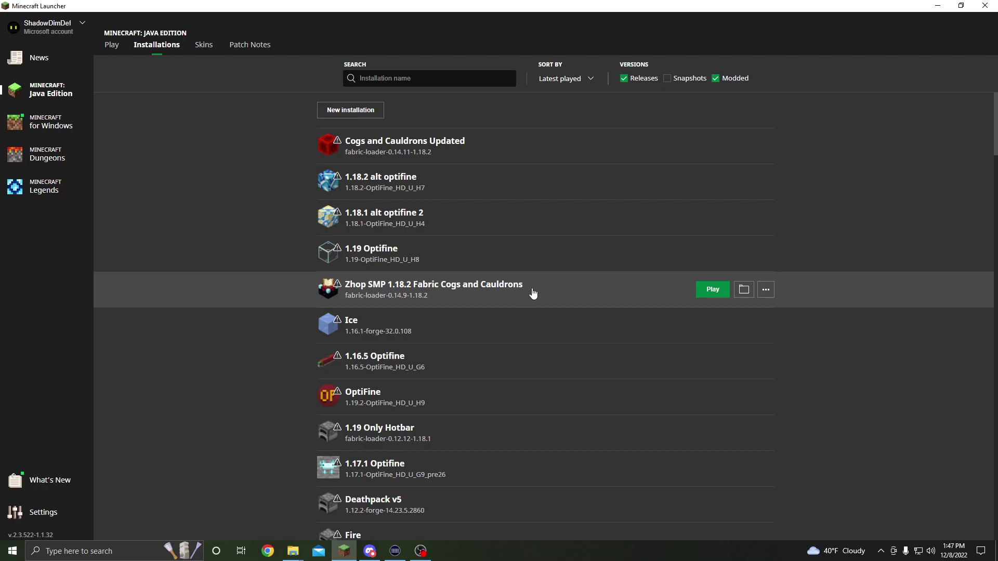
pyautogui.click(767, 290)
pyautogui.click(752, 313)
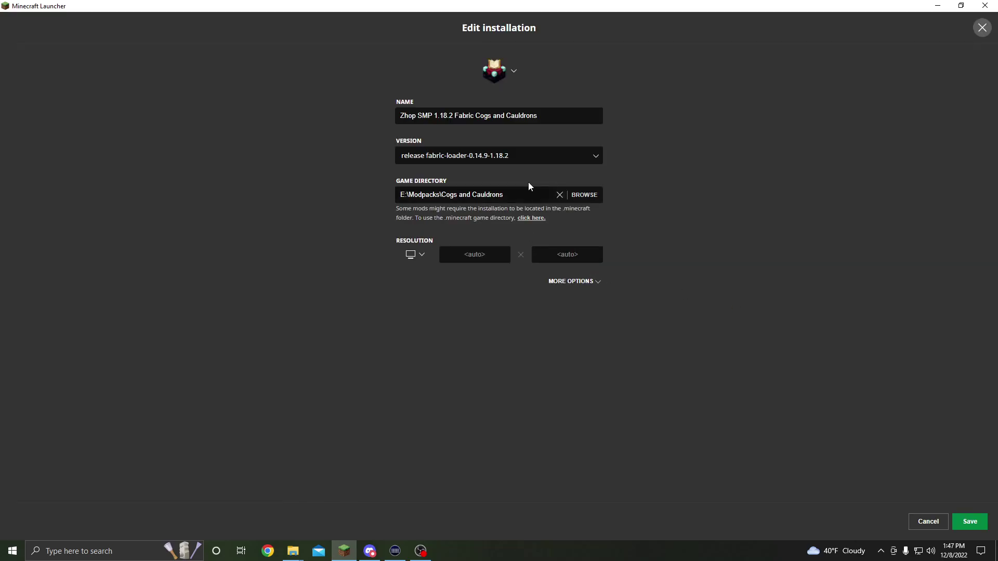
pyautogui.click(498, 156)
pyautogui.scroll(5, 506, 191)
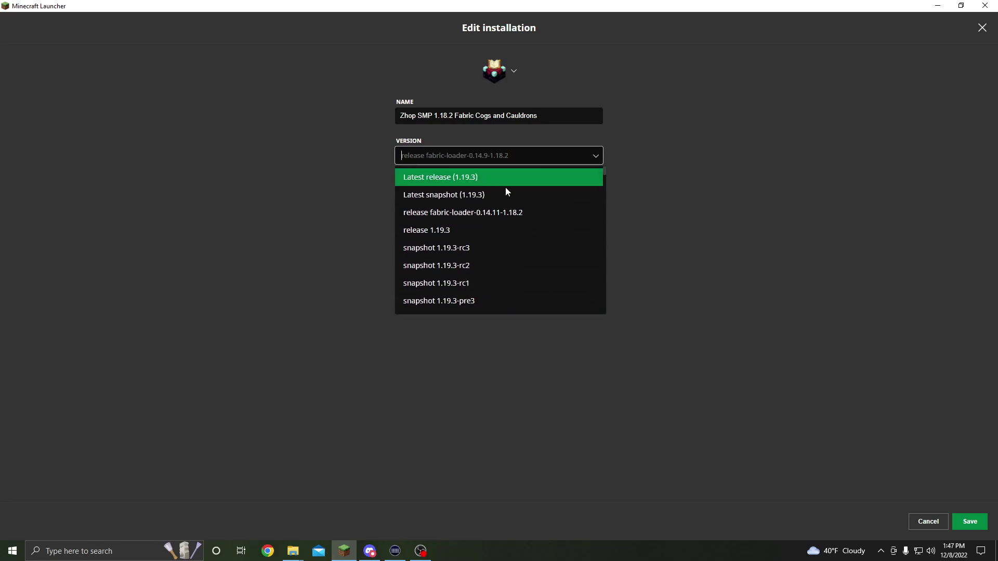
pyautogui.click(508, 219)
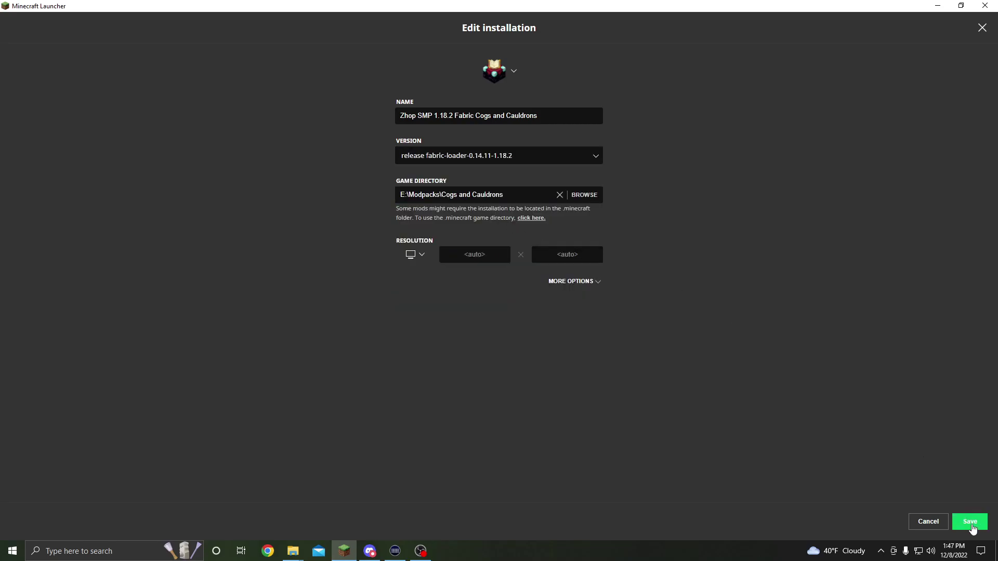
pyautogui.click(970, 522)
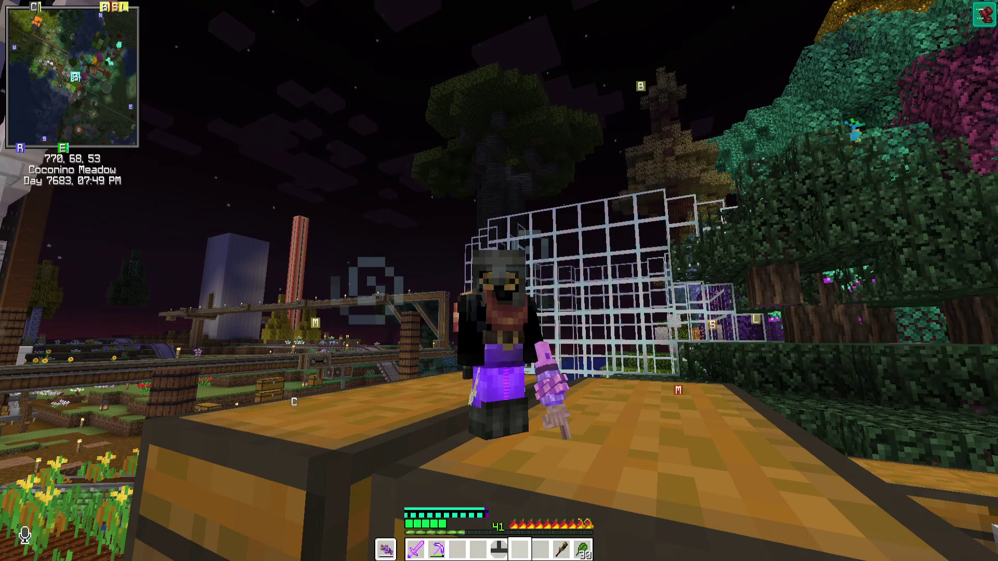
# - Walk the character forward and back at Coconino Meadow, then stand up from crouching
pyautogui.press('w')
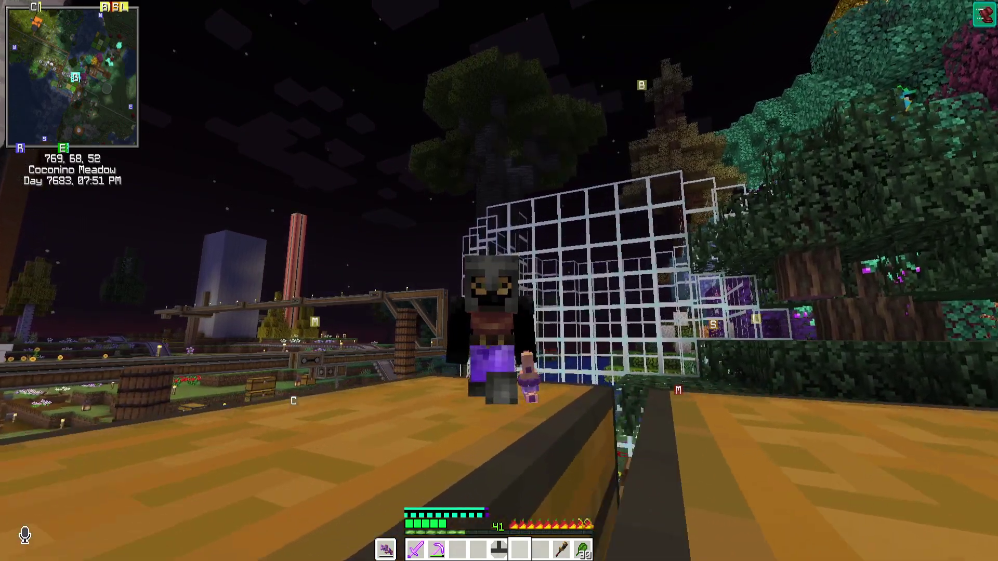
pyautogui.press('s')
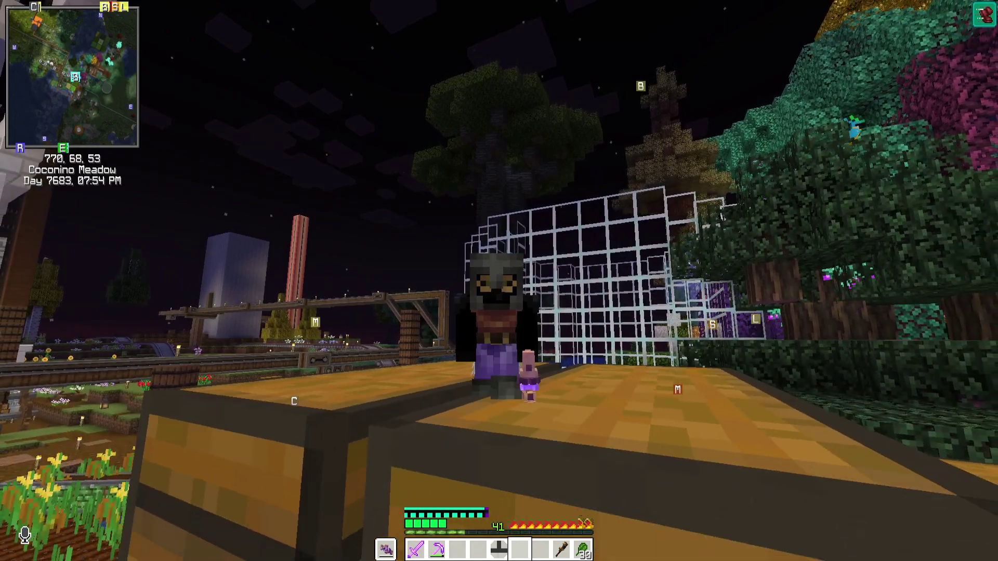
pyautogui.press('shift')
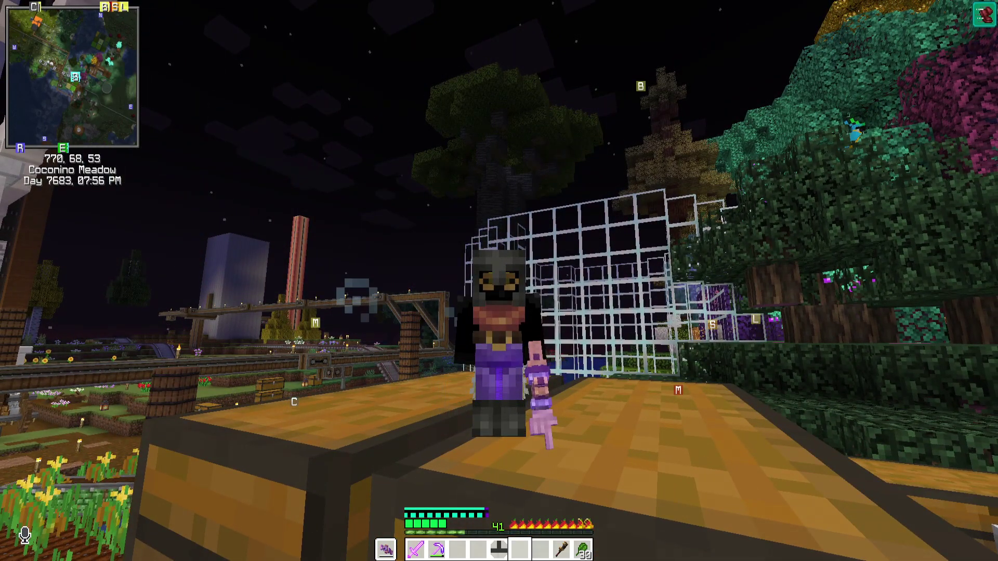